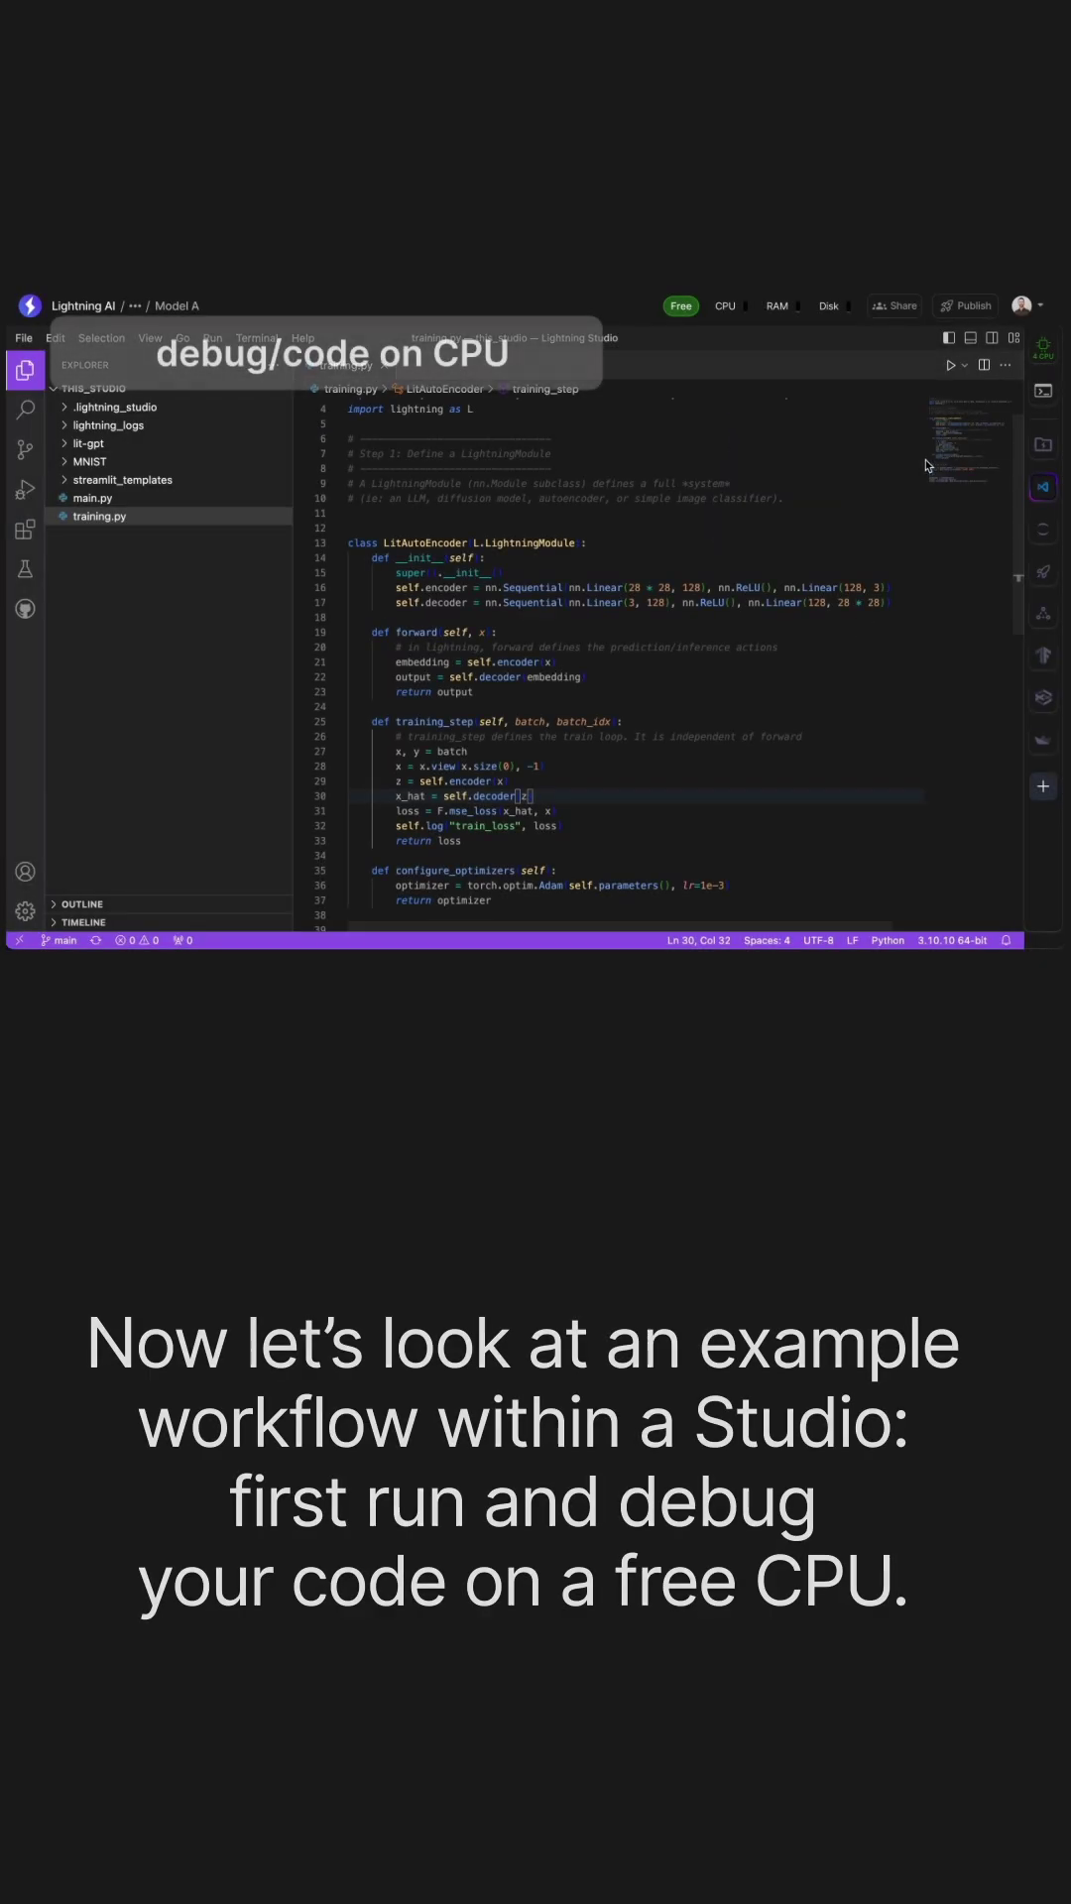
# Run training.py on the free CPU machine, then hide the training output to show the script.
pyautogui.click(951, 370)
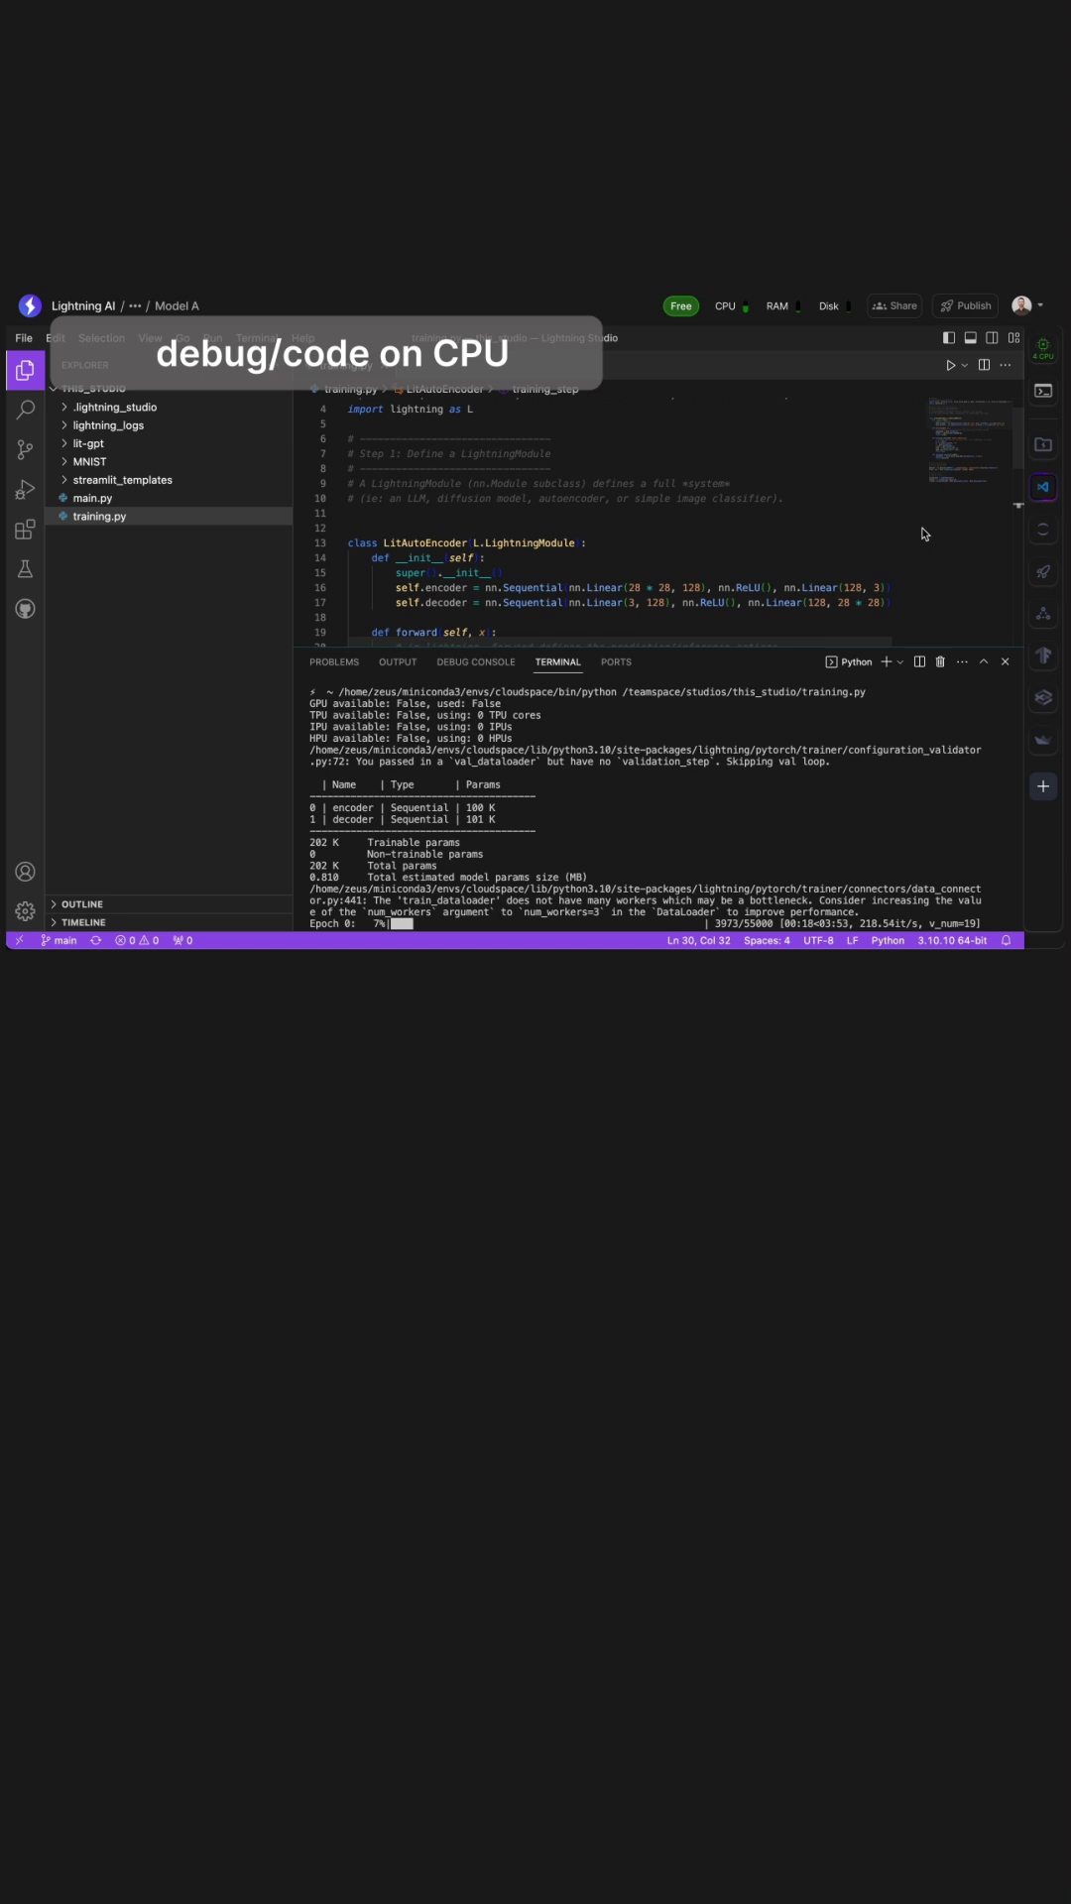
pyautogui.hotkey('ctrl', 'j')
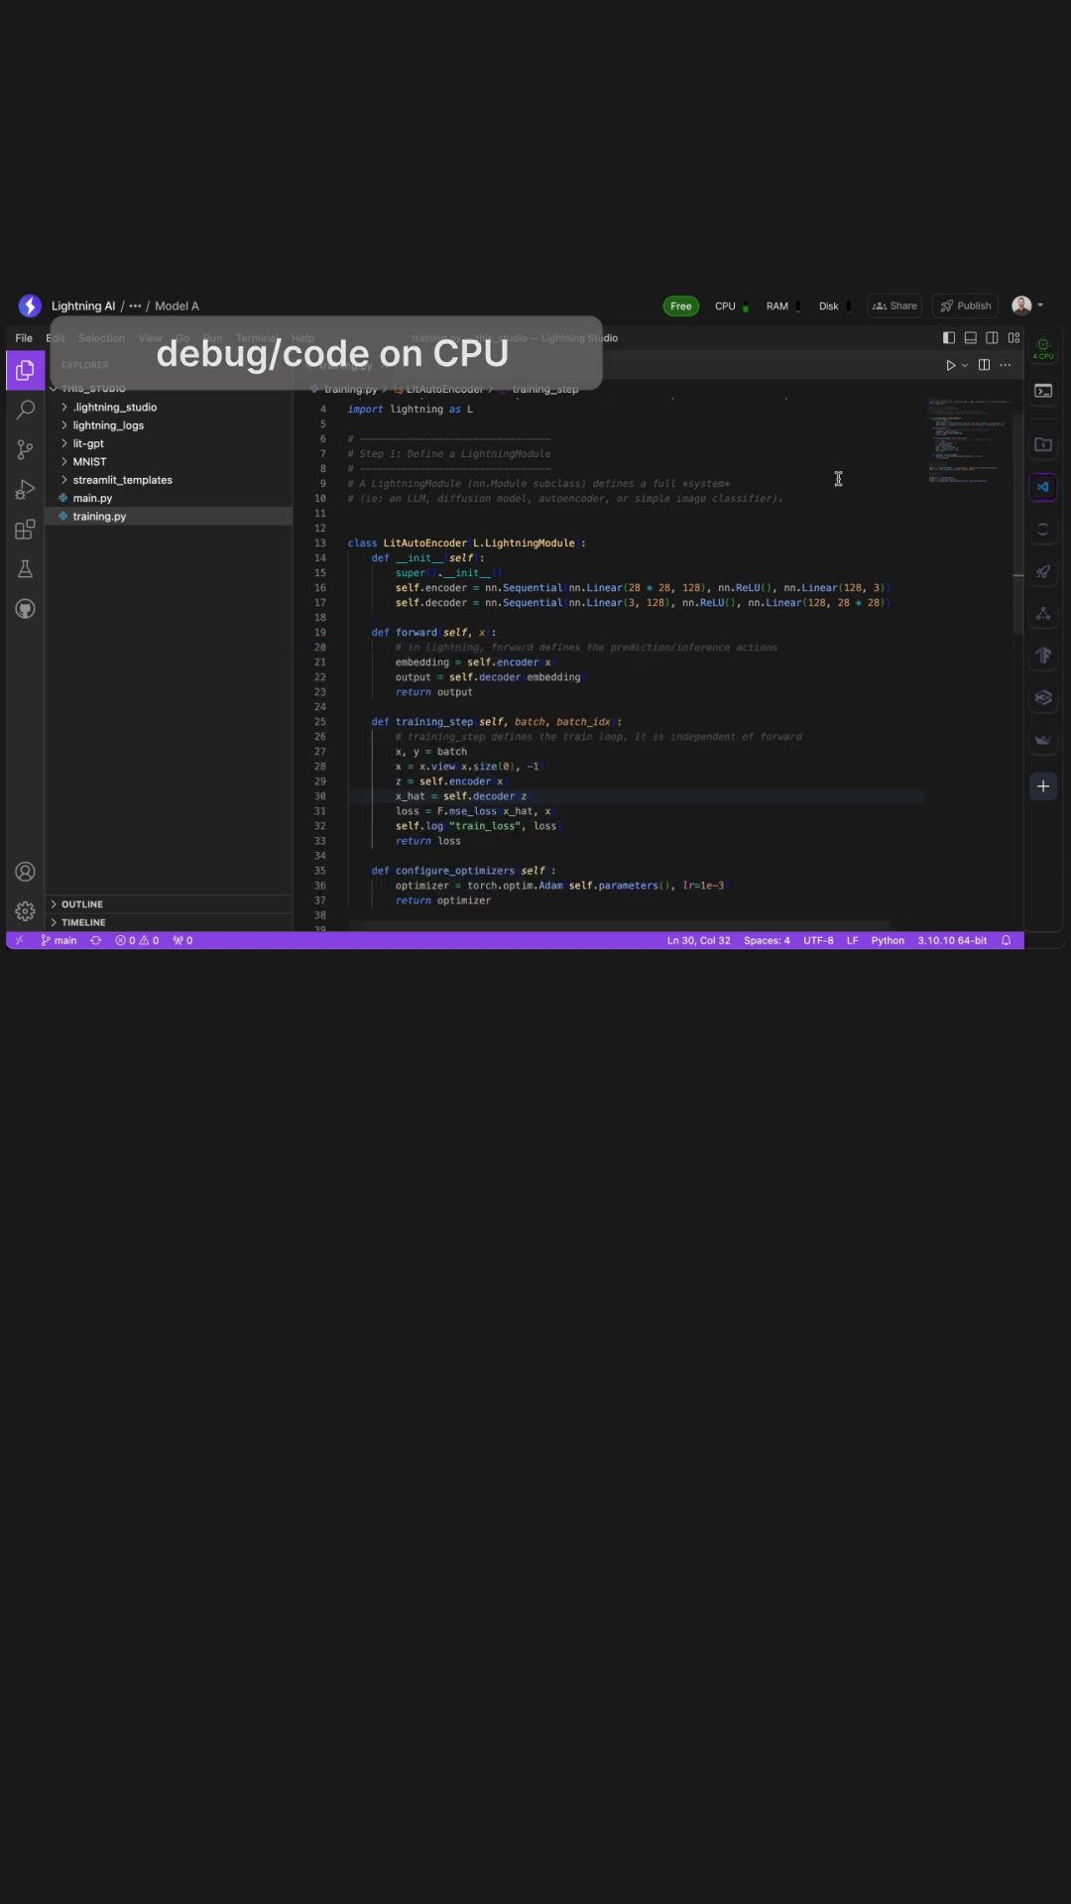
# Choose the A10G GPU machine, request it, and switch the studio onto it.
pyautogui.click(1042, 353)
pyautogui.click(961, 448)
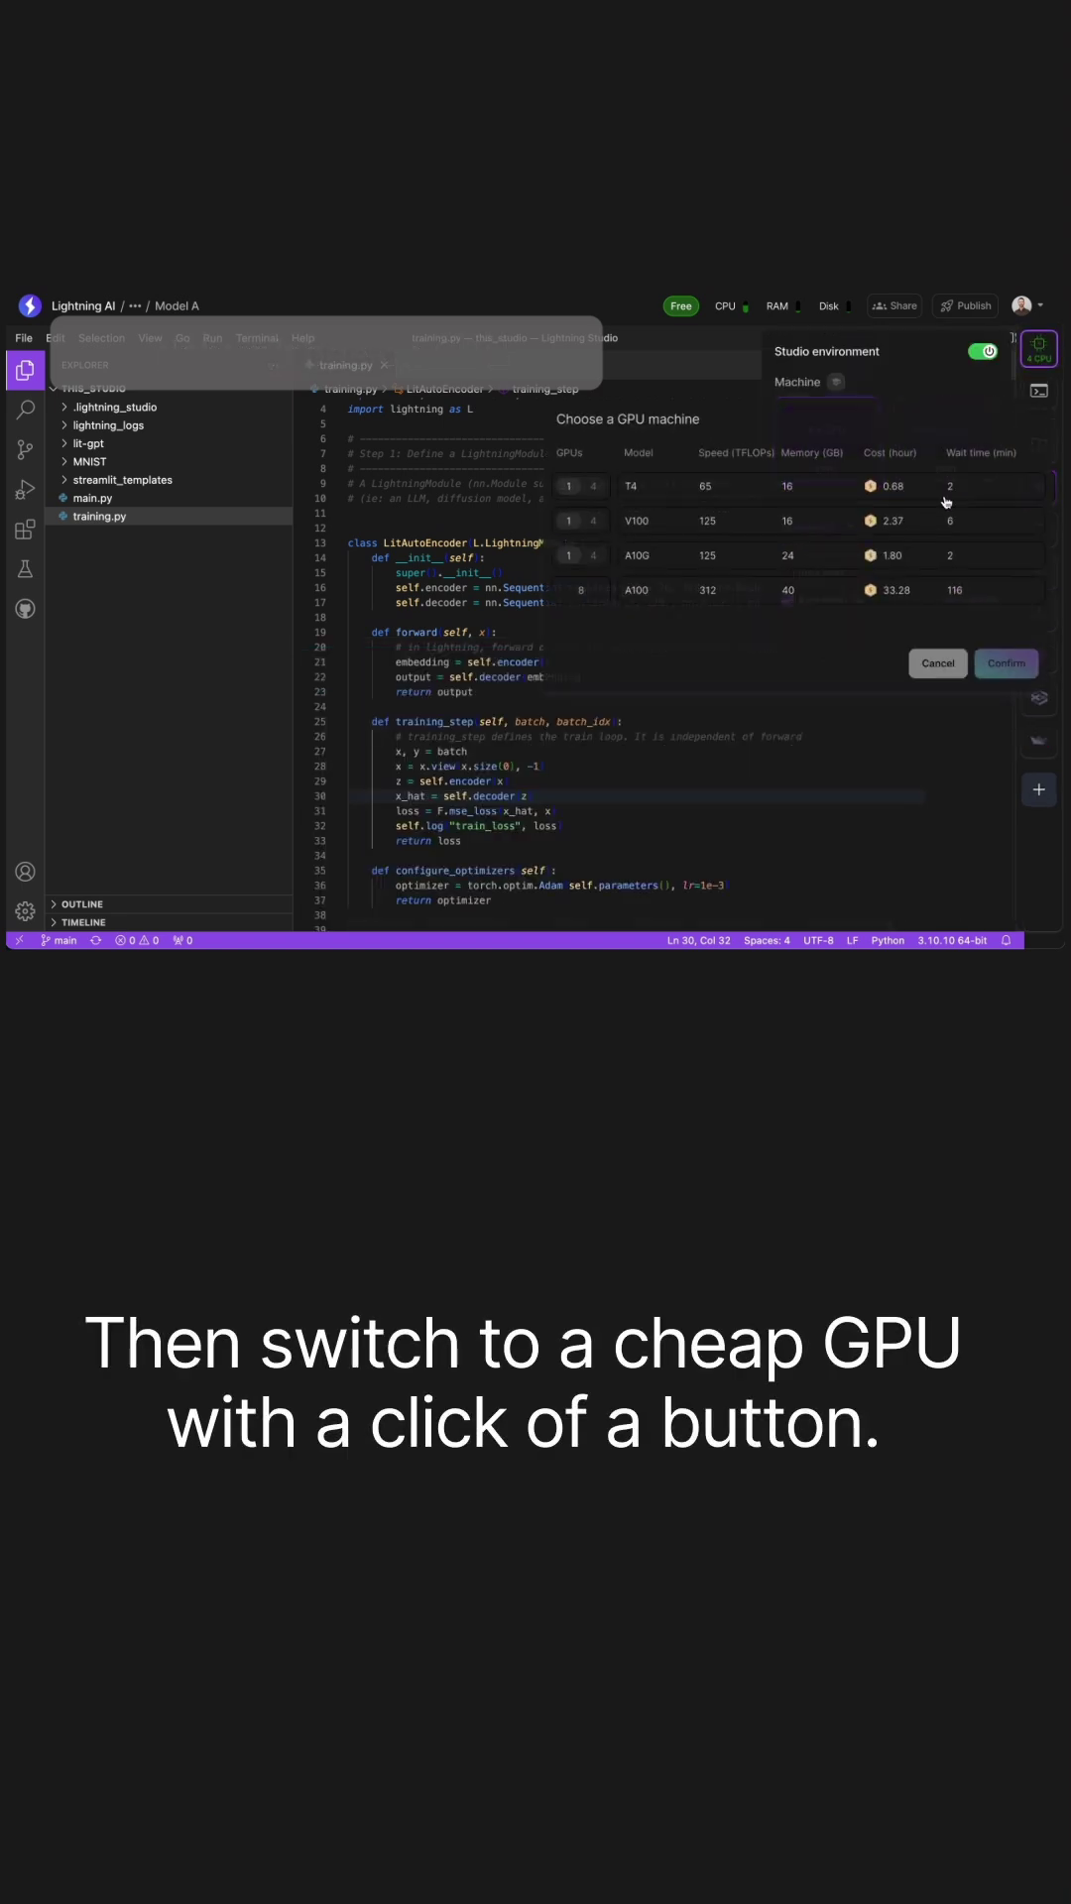
pyautogui.click(740, 555)
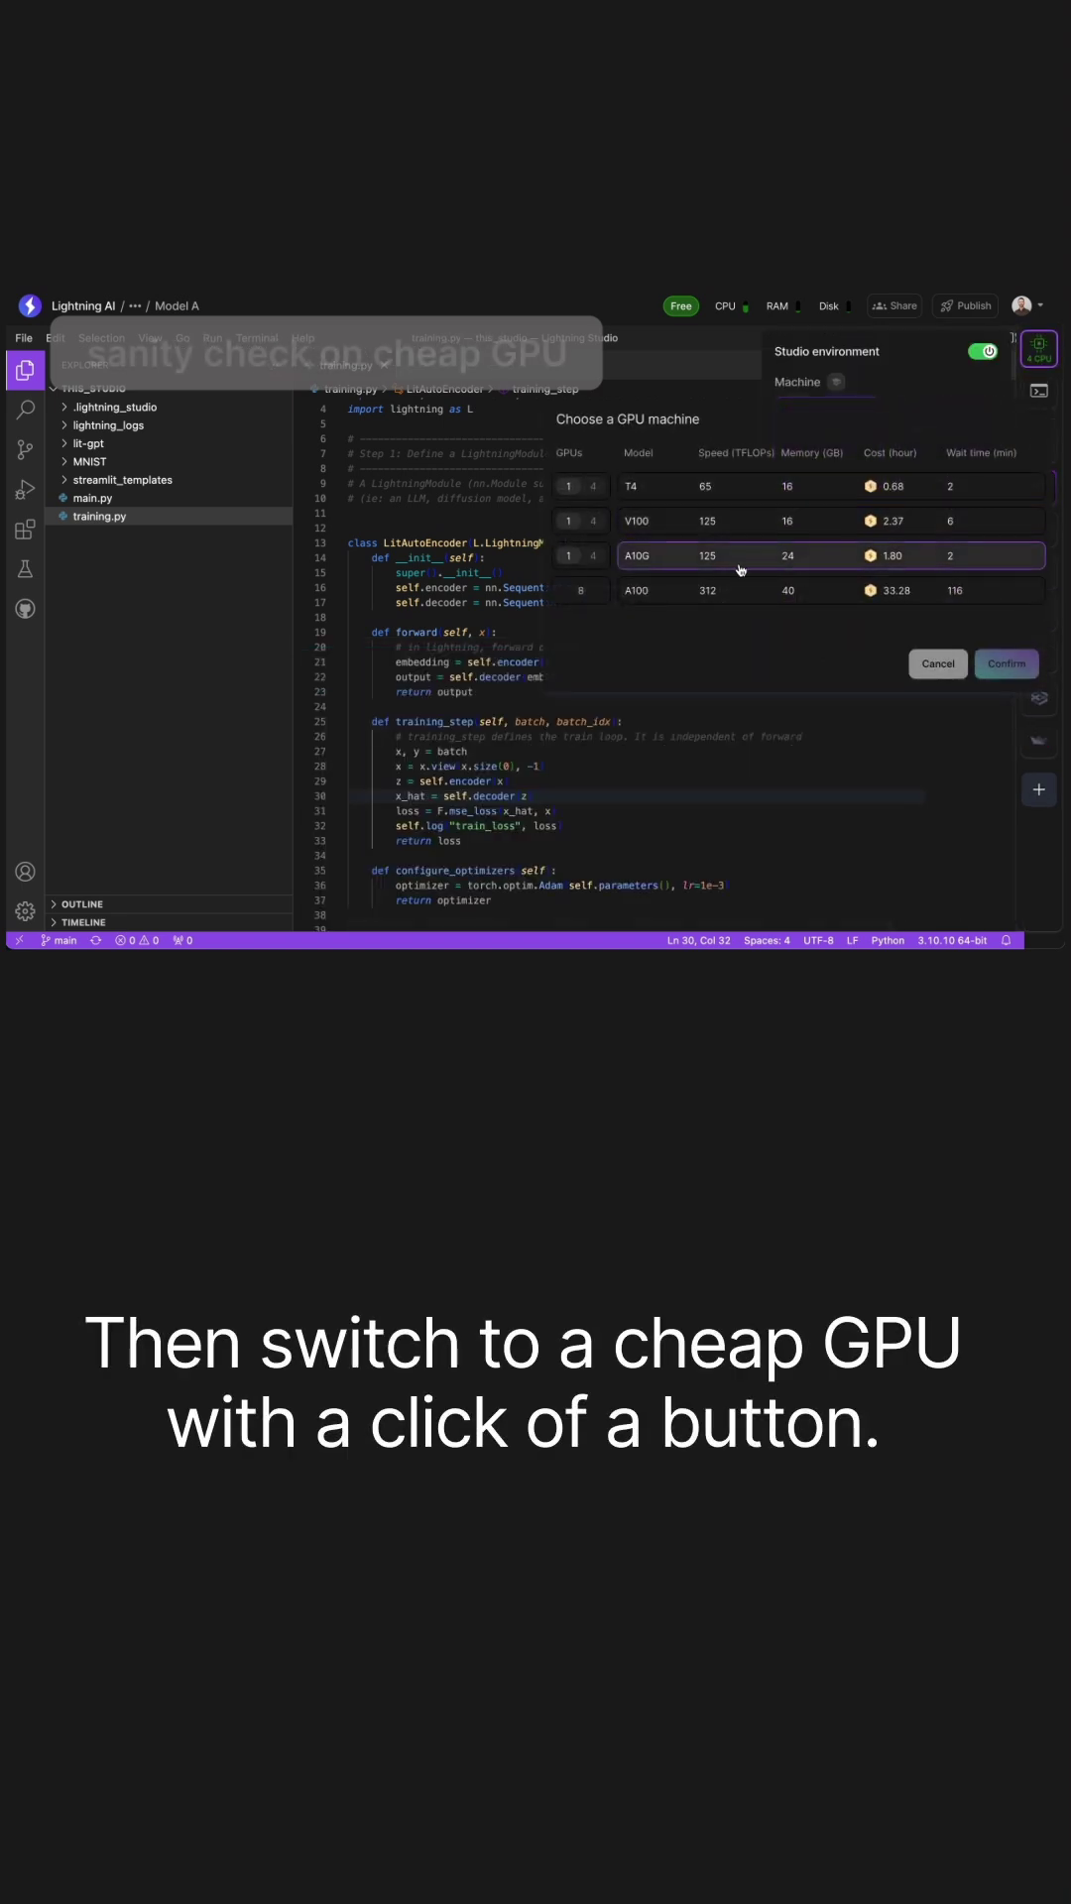
pyautogui.click(1008, 663)
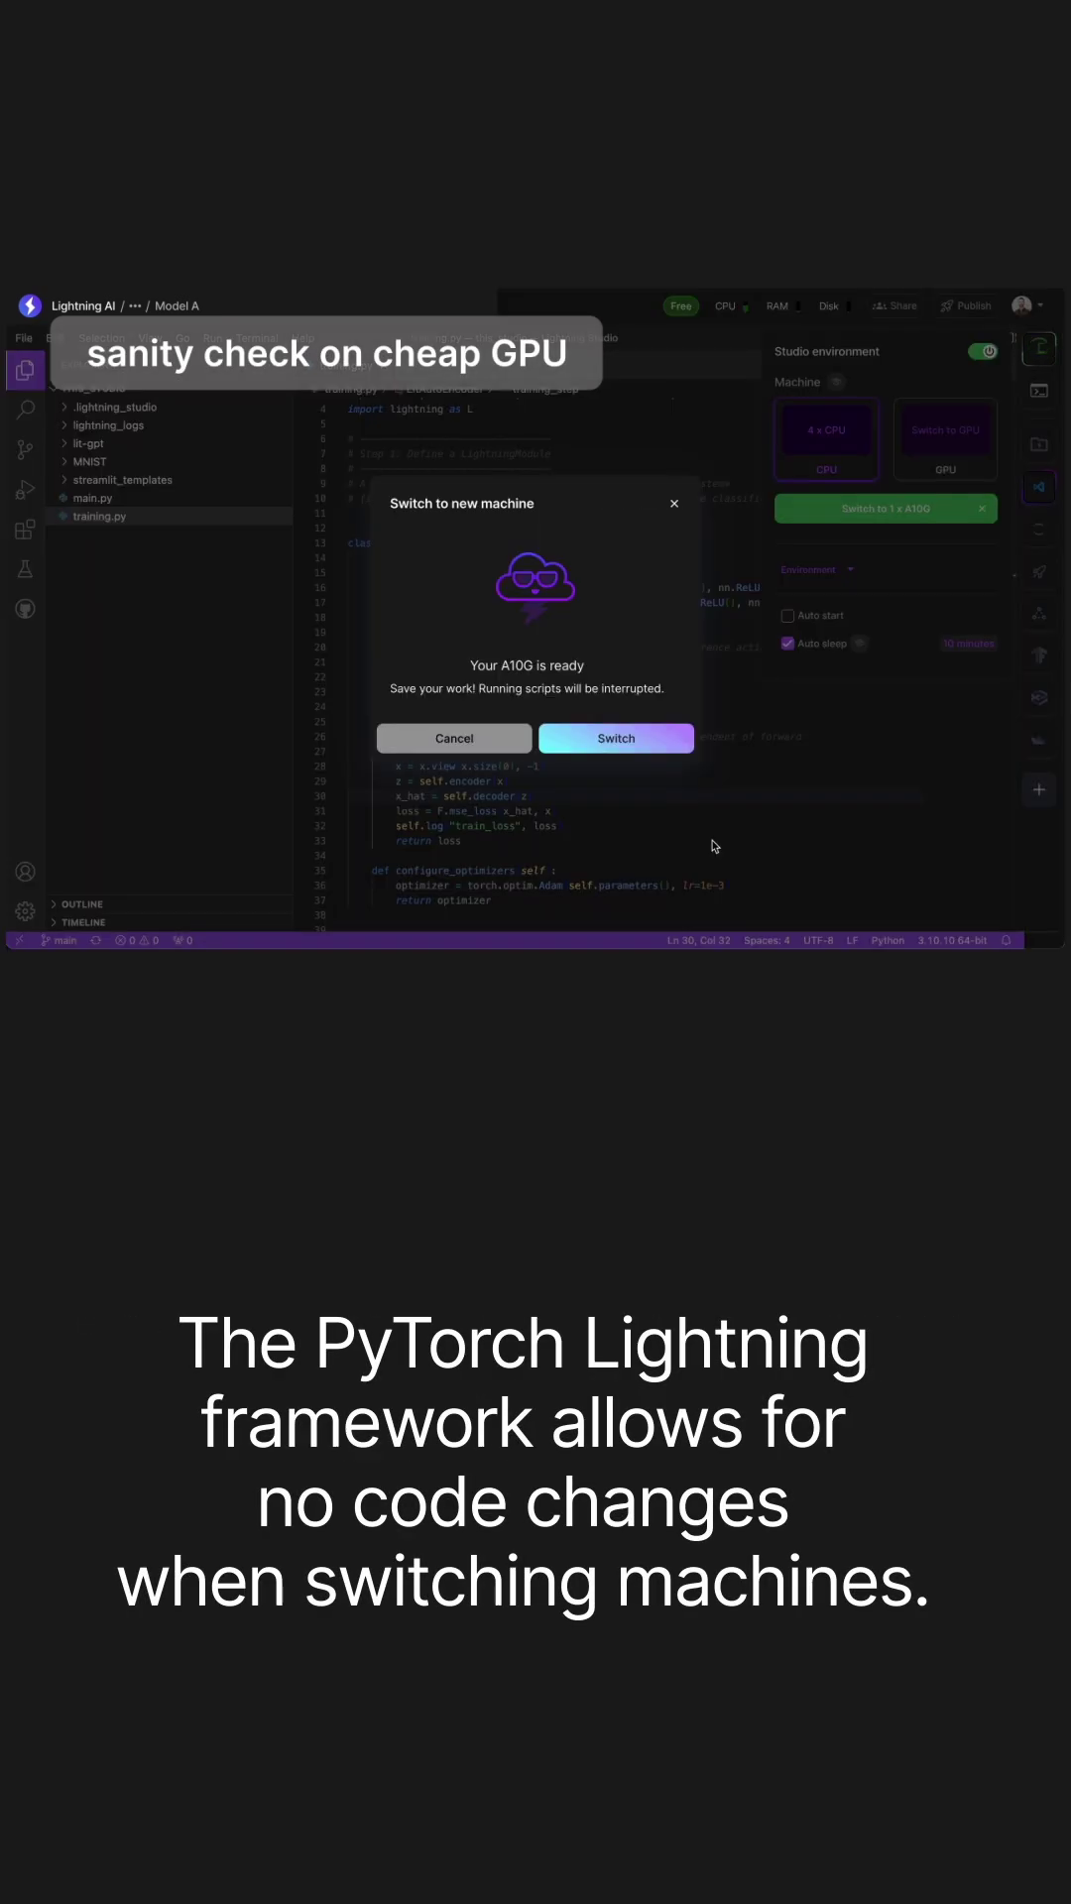
pyautogui.click(656, 745)
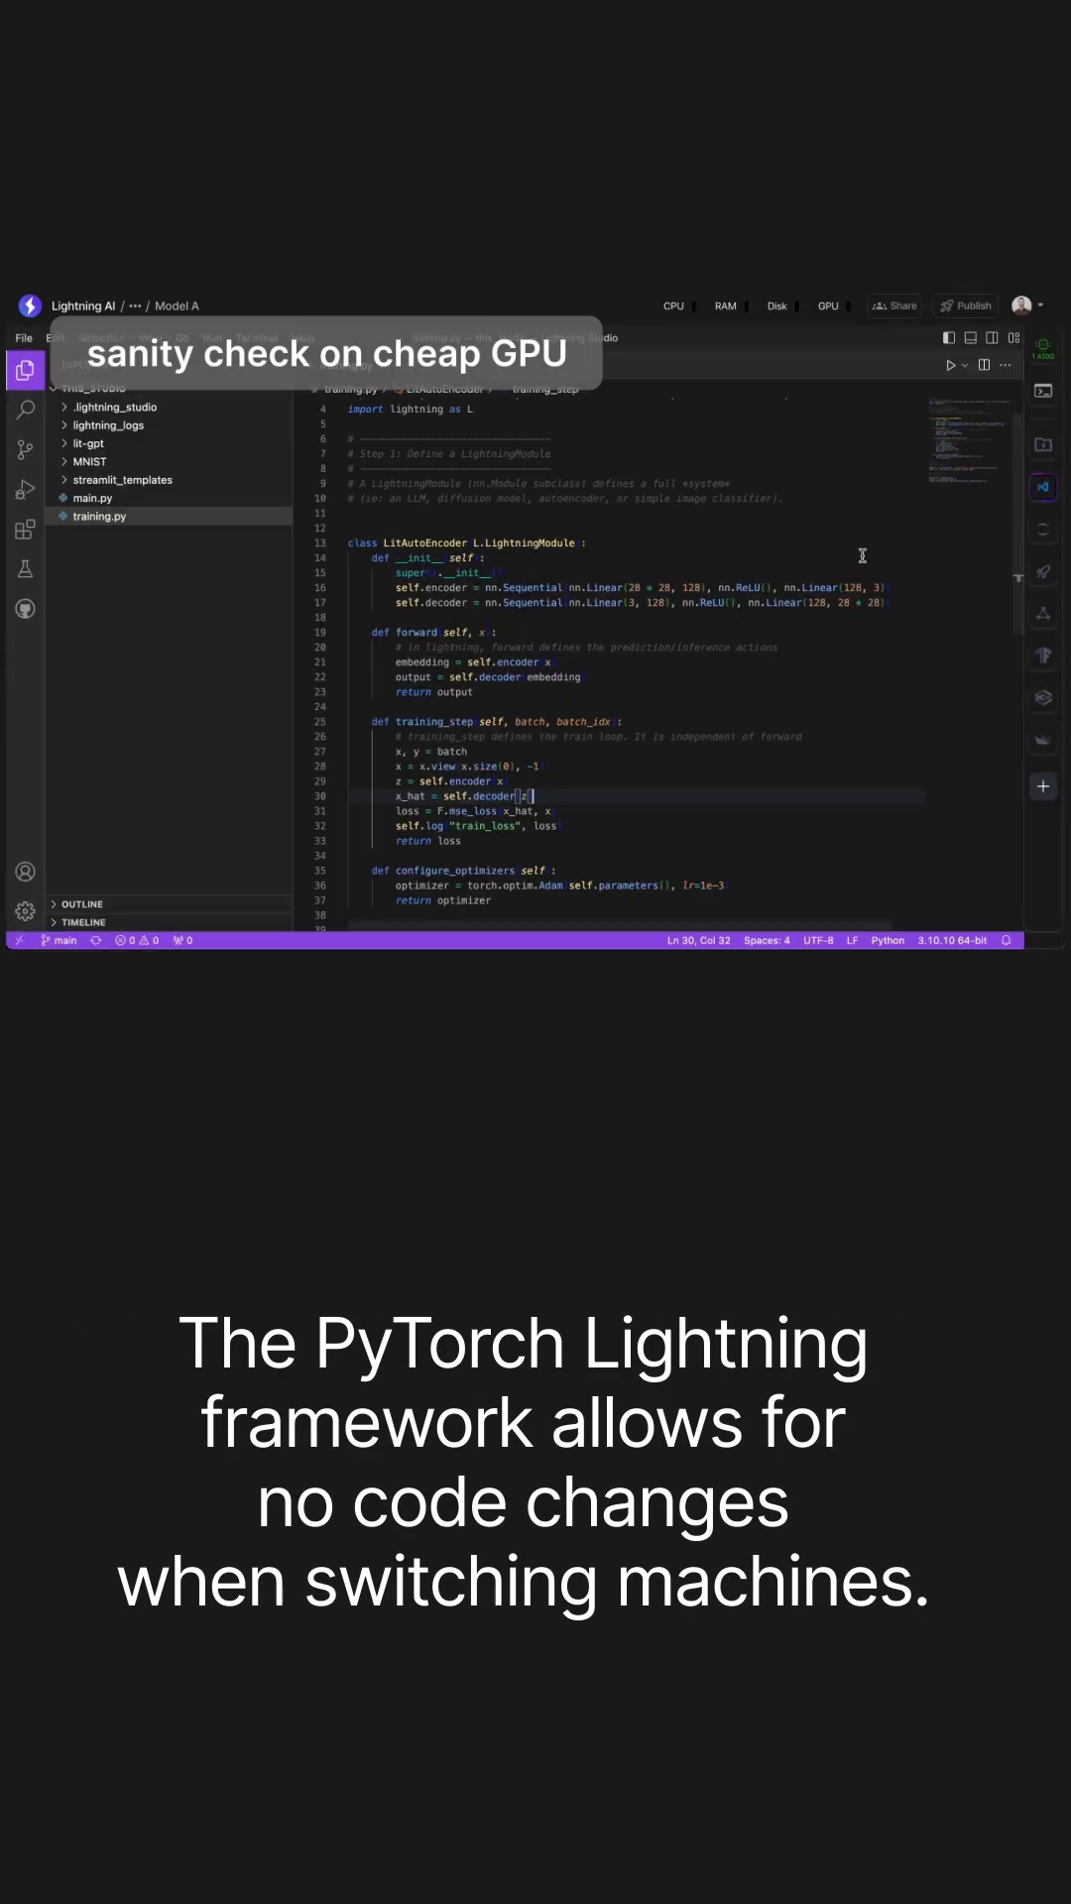
# Run training.py on the A10G and view its VRAM, temperature, power and utilization charts.
pyautogui.click(950, 365)
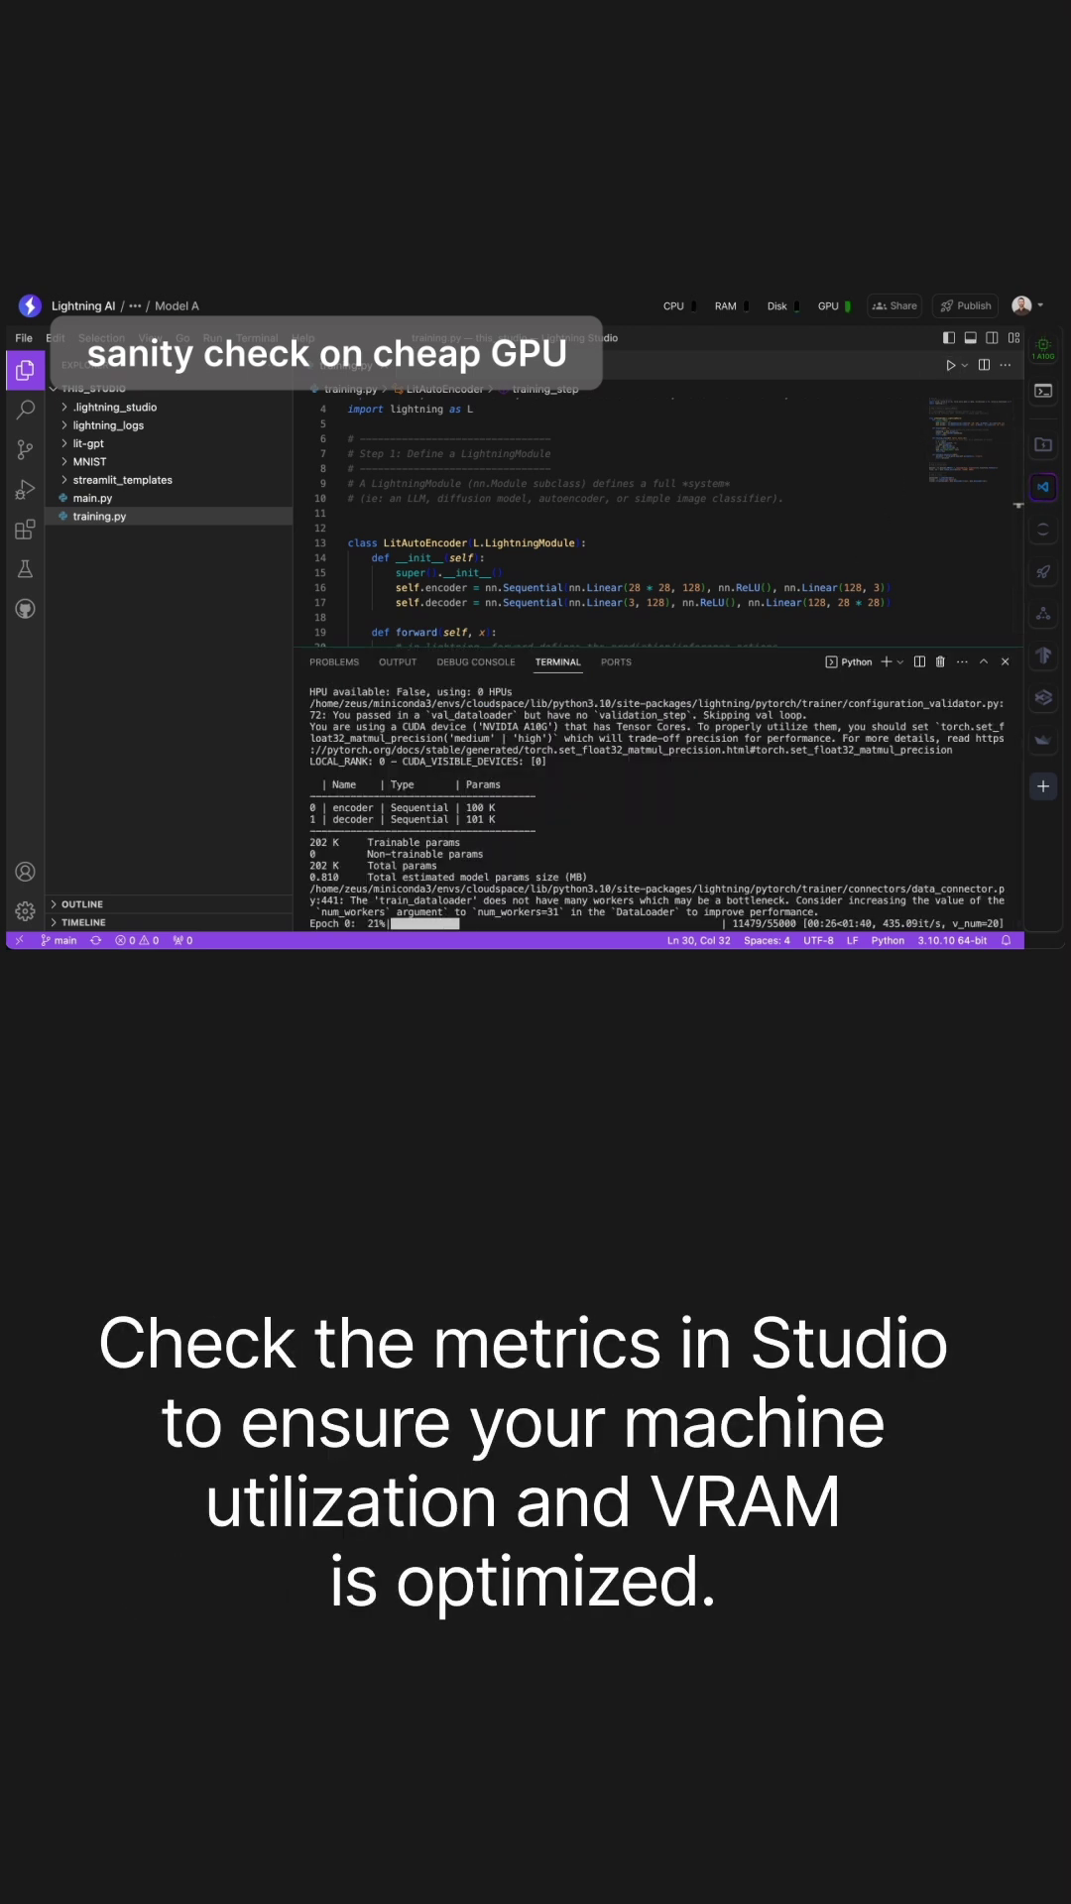
pyautogui.click(830, 306)
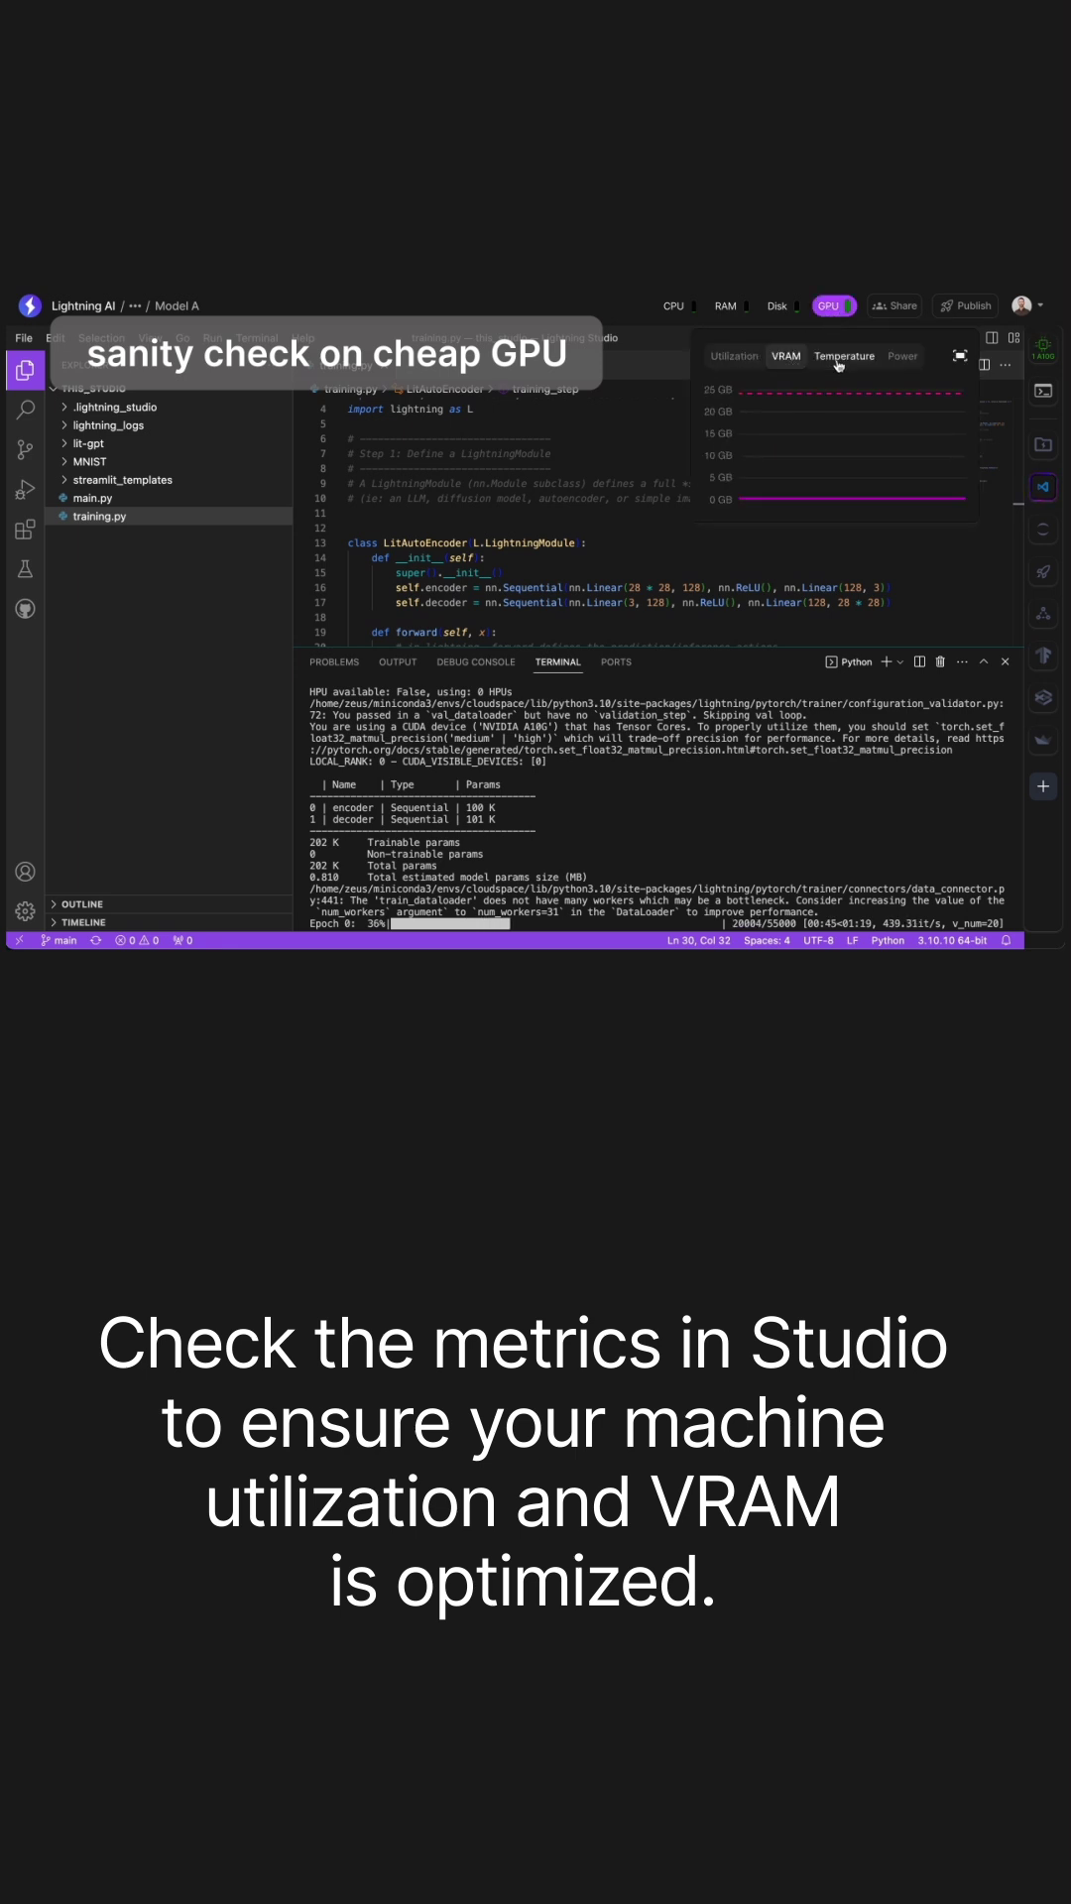
pyautogui.click(842, 356)
pyautogui.click(900, 357)
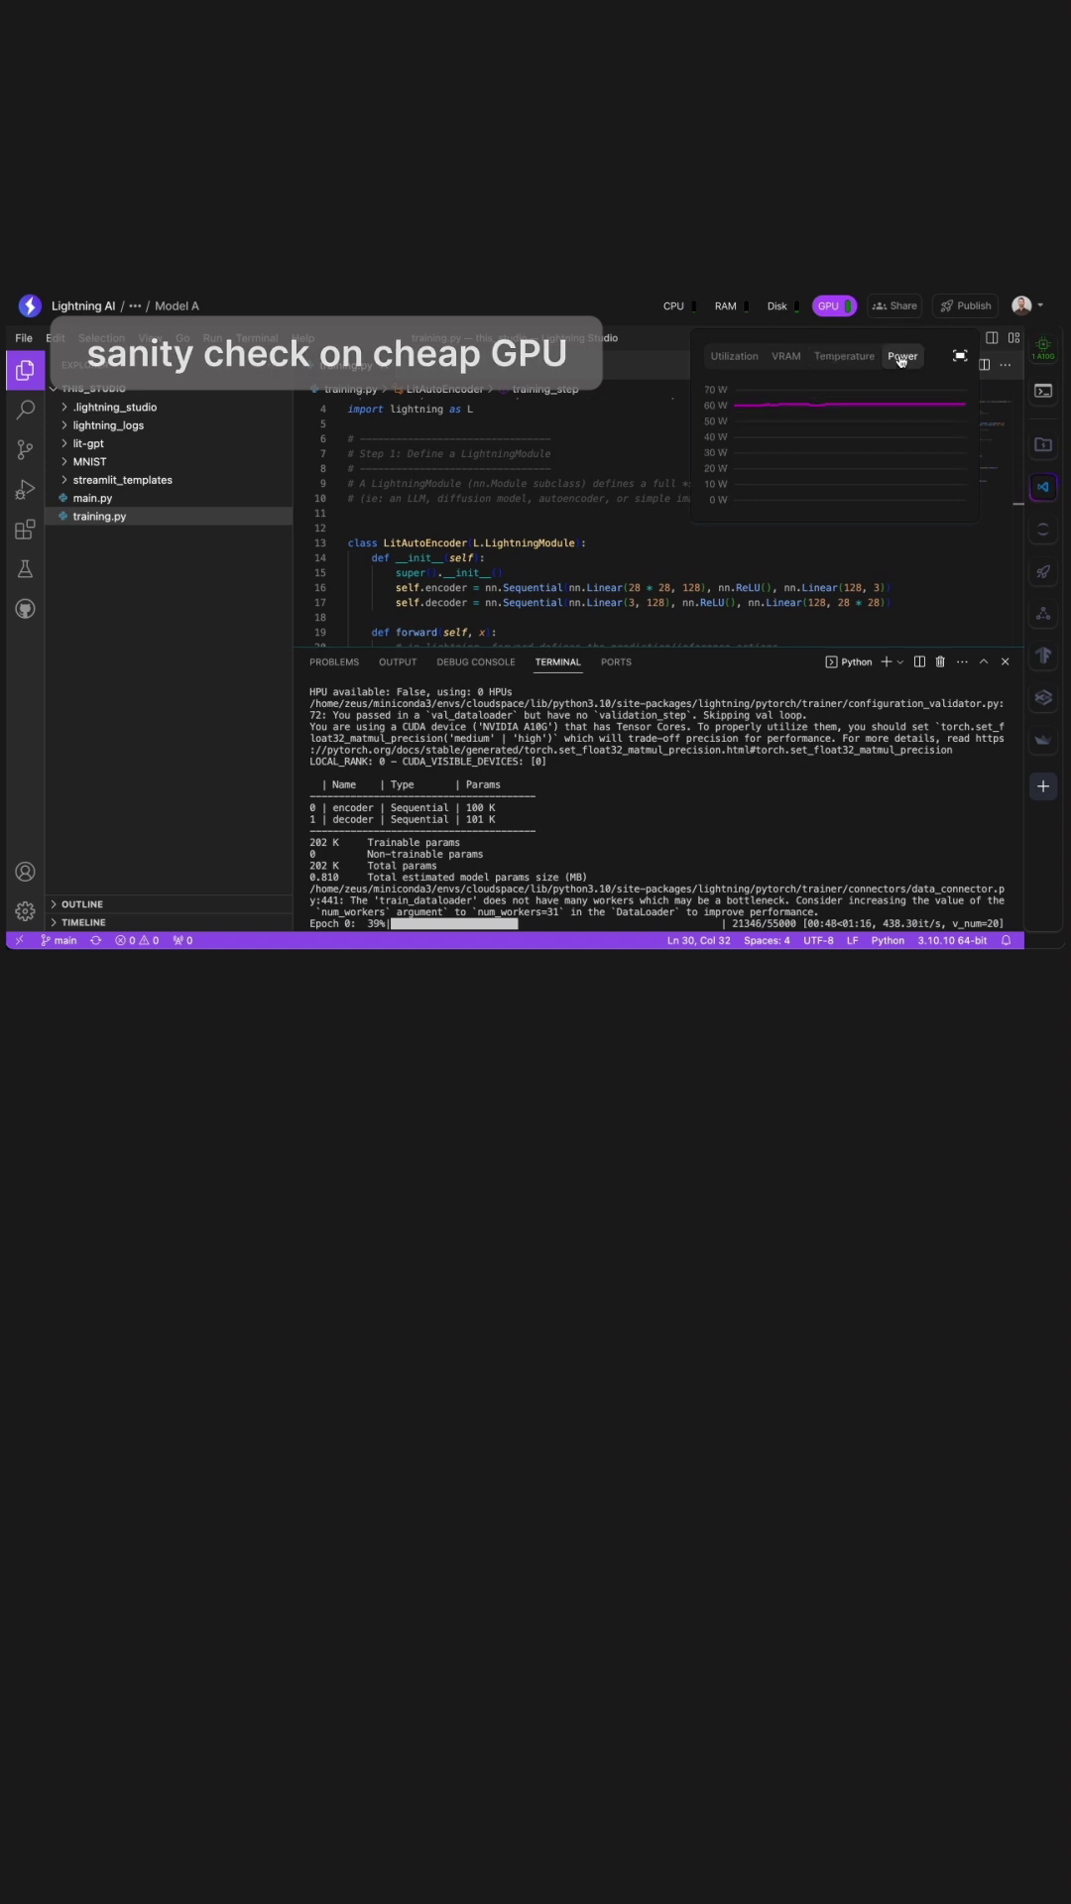
pyautogui.click(739, 355)
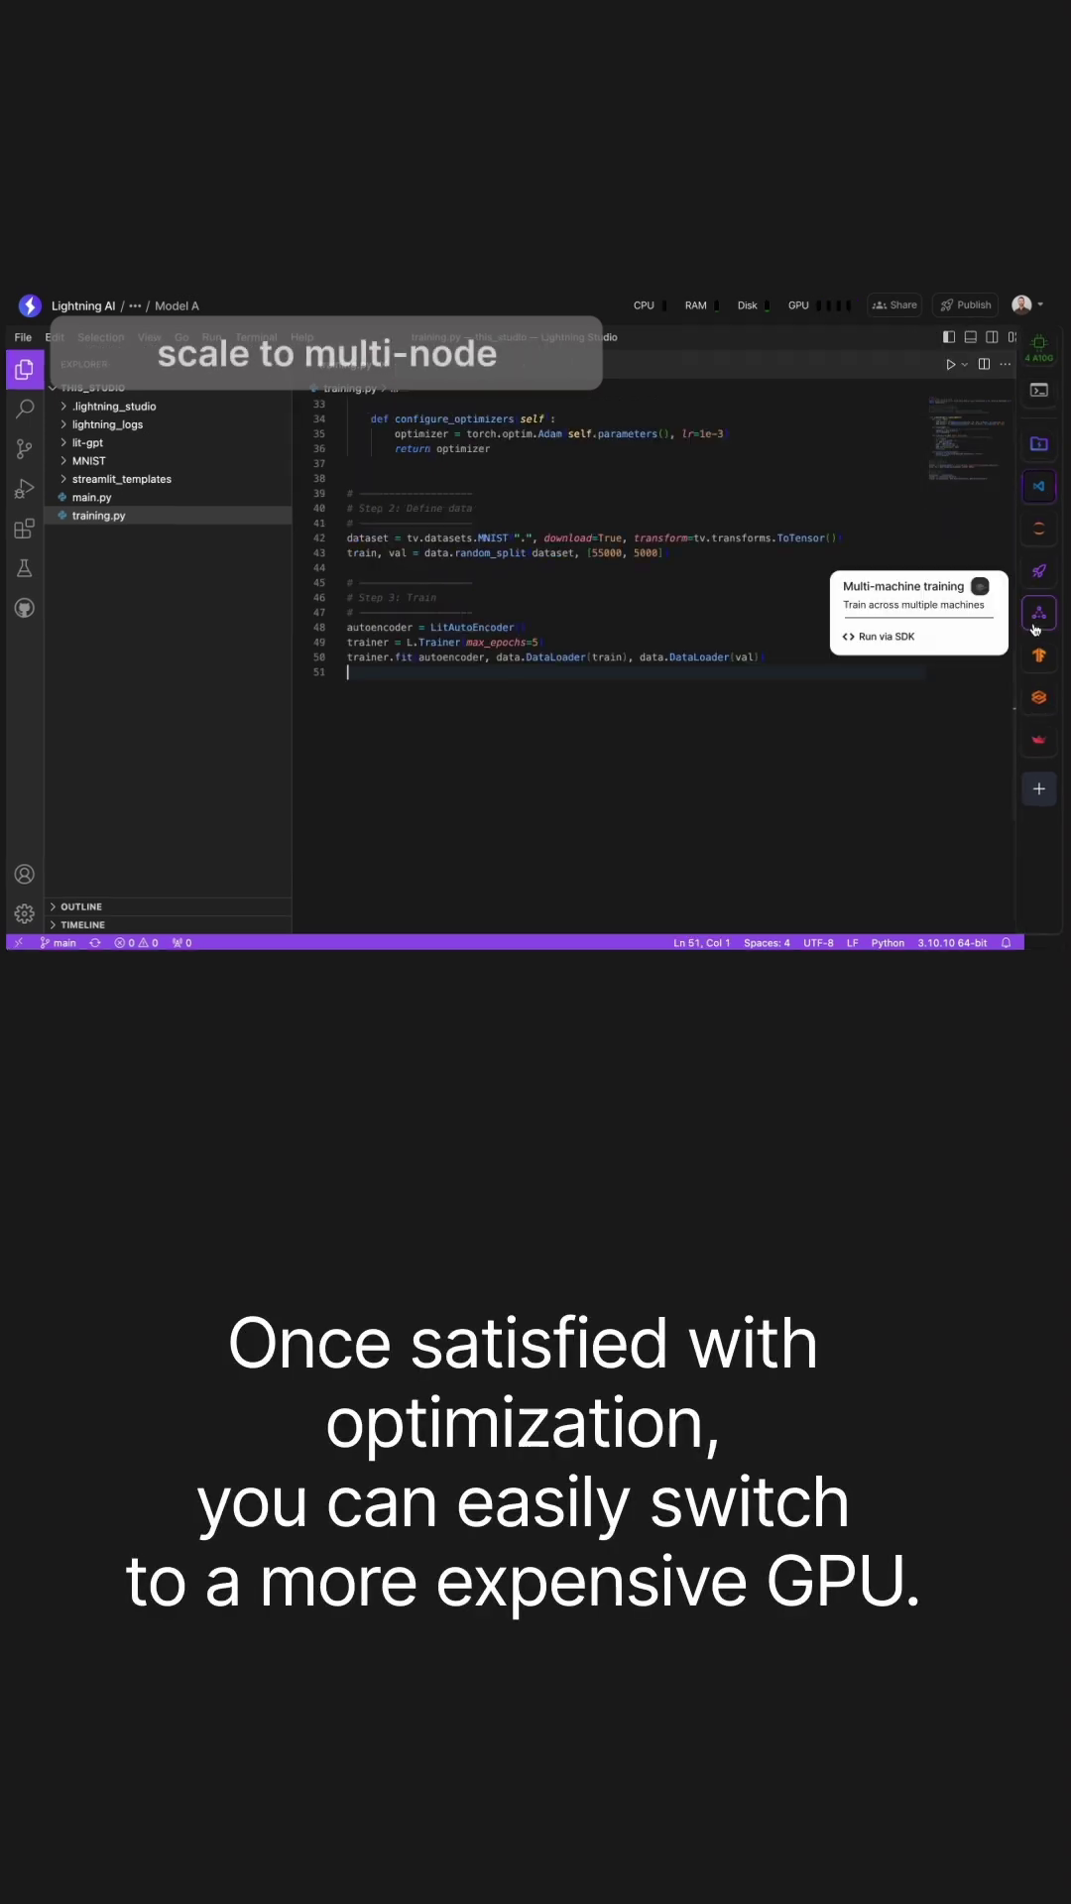
# Launch a Multi-machine training run named 64GPU-Run on eight 8 x A100 machines.
pyautogui.click(1043, 611)
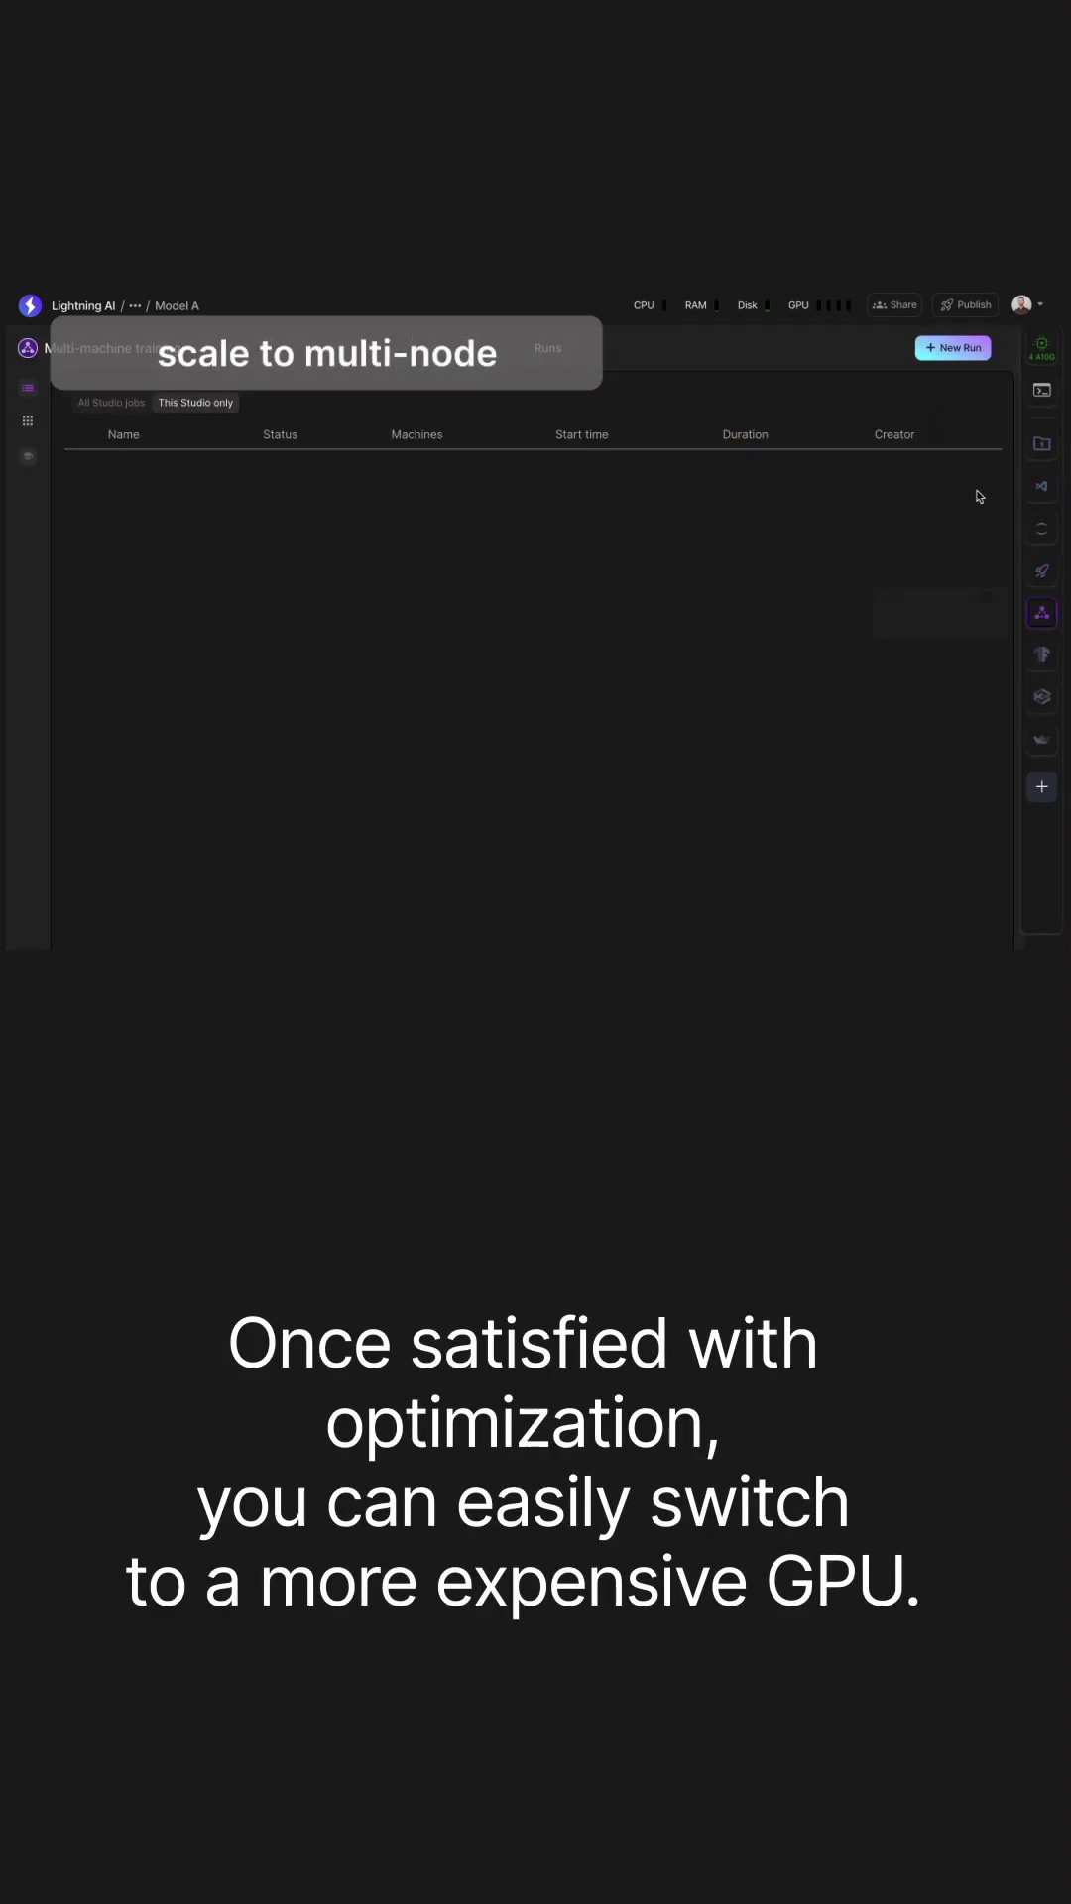
pyautogui.click(954, 349)
pyautogui.write('64')
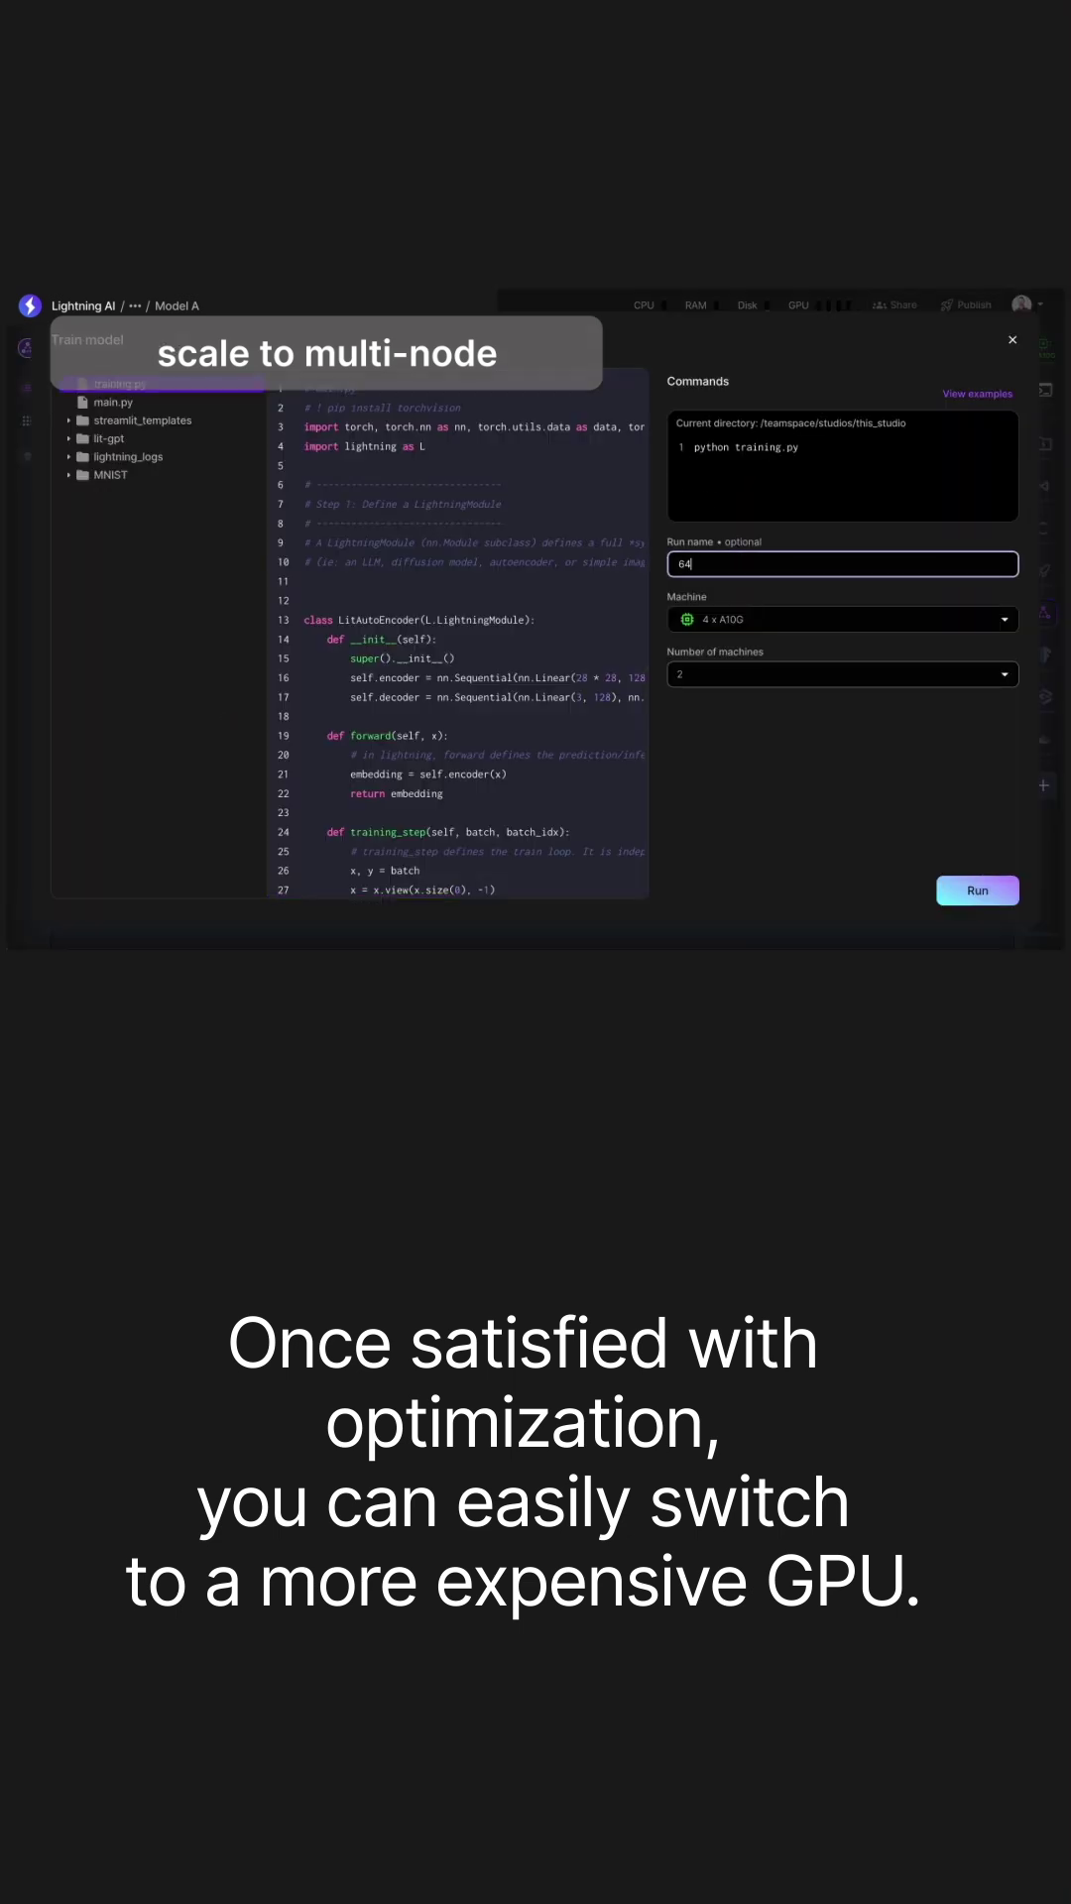
pyautogui.write('GPU-Run')
pyautogui.click(841, 618)
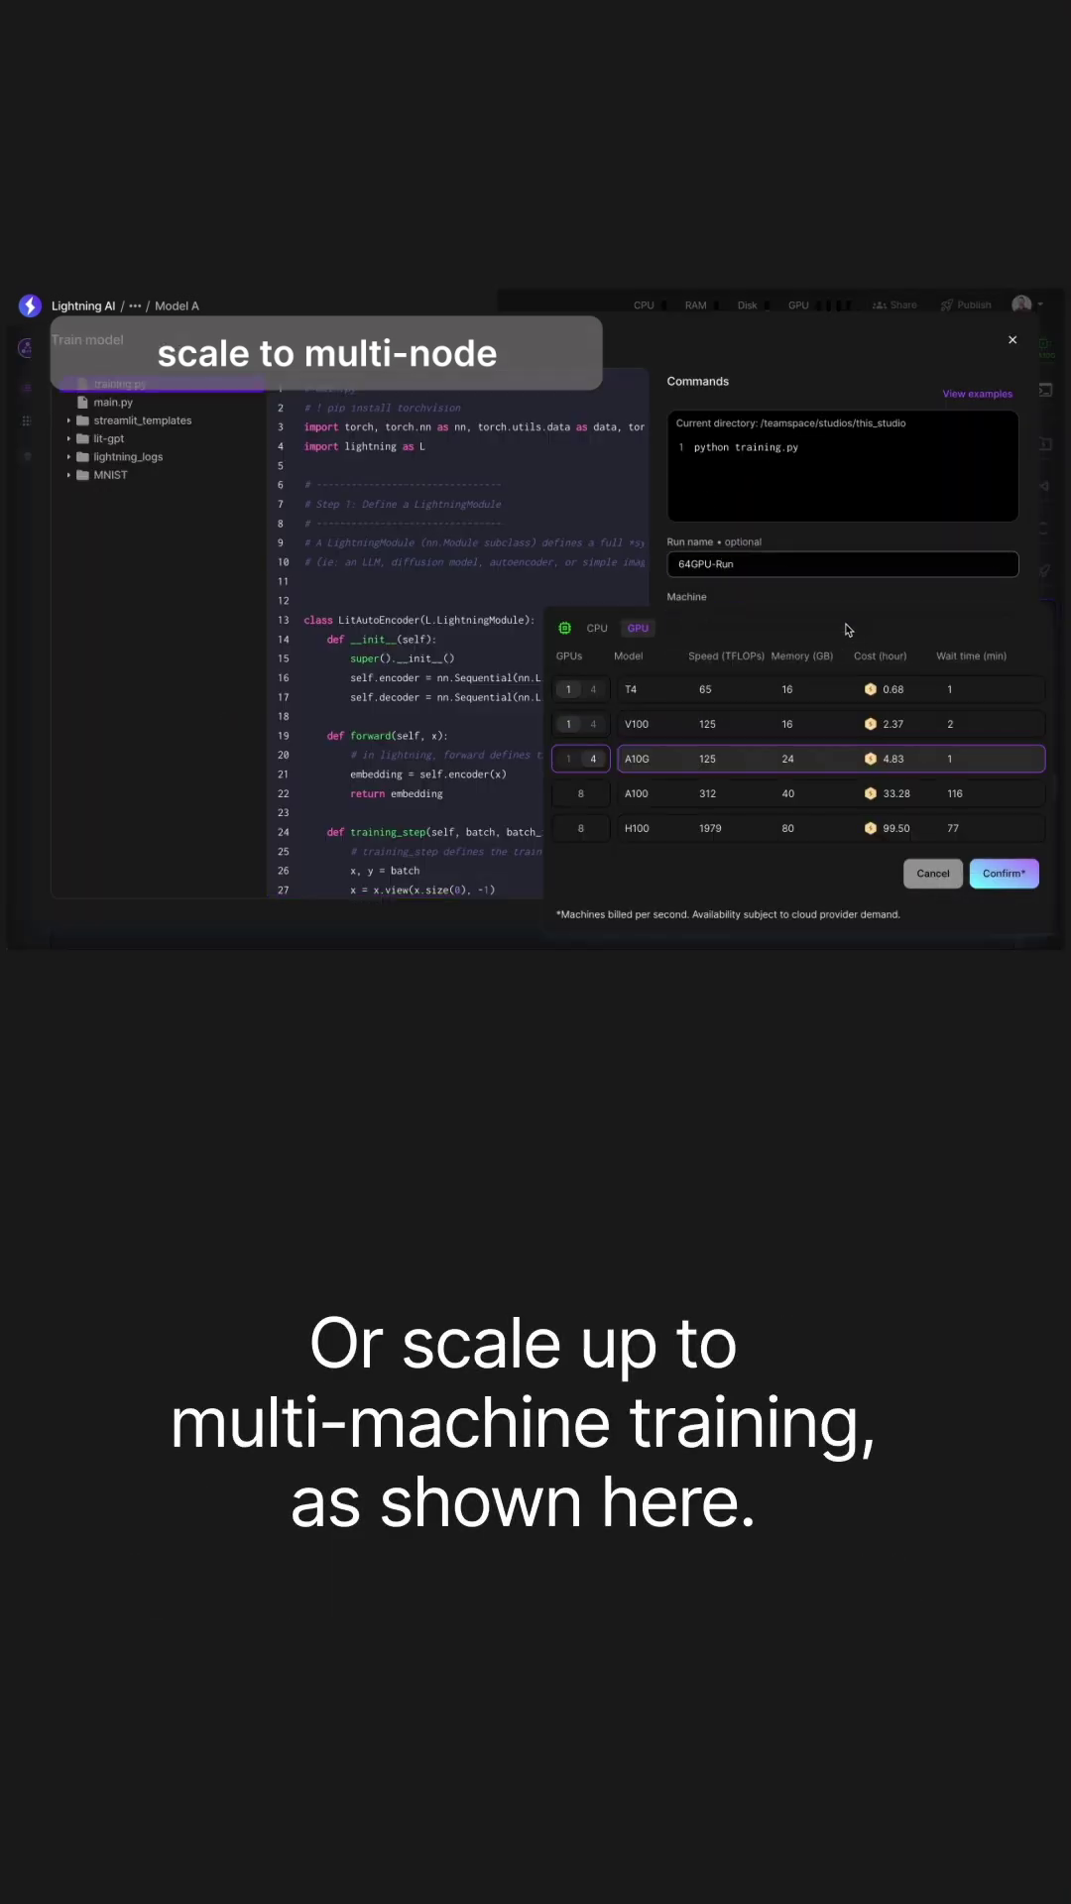
pyautogui.moveTo(744, 793)
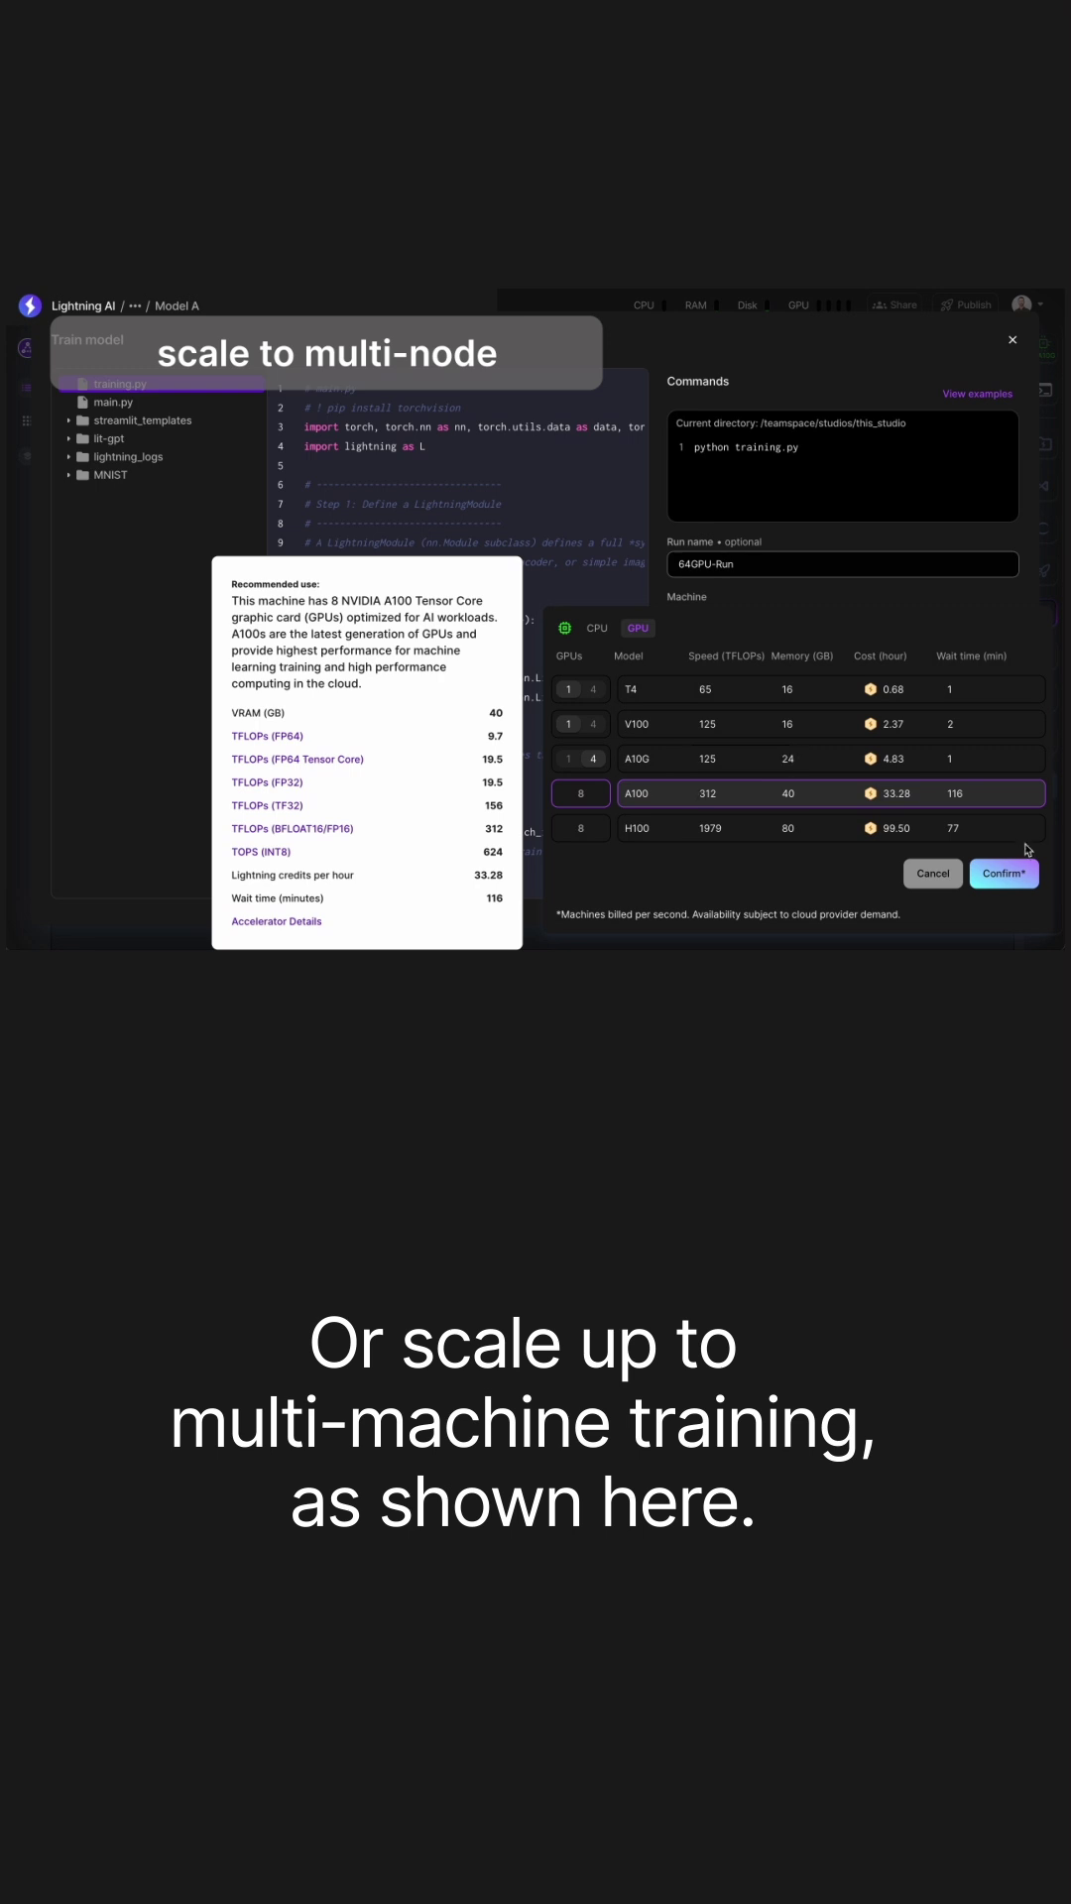
pyautogui.click(1002, 872)
pyautogui.click(782, 677)
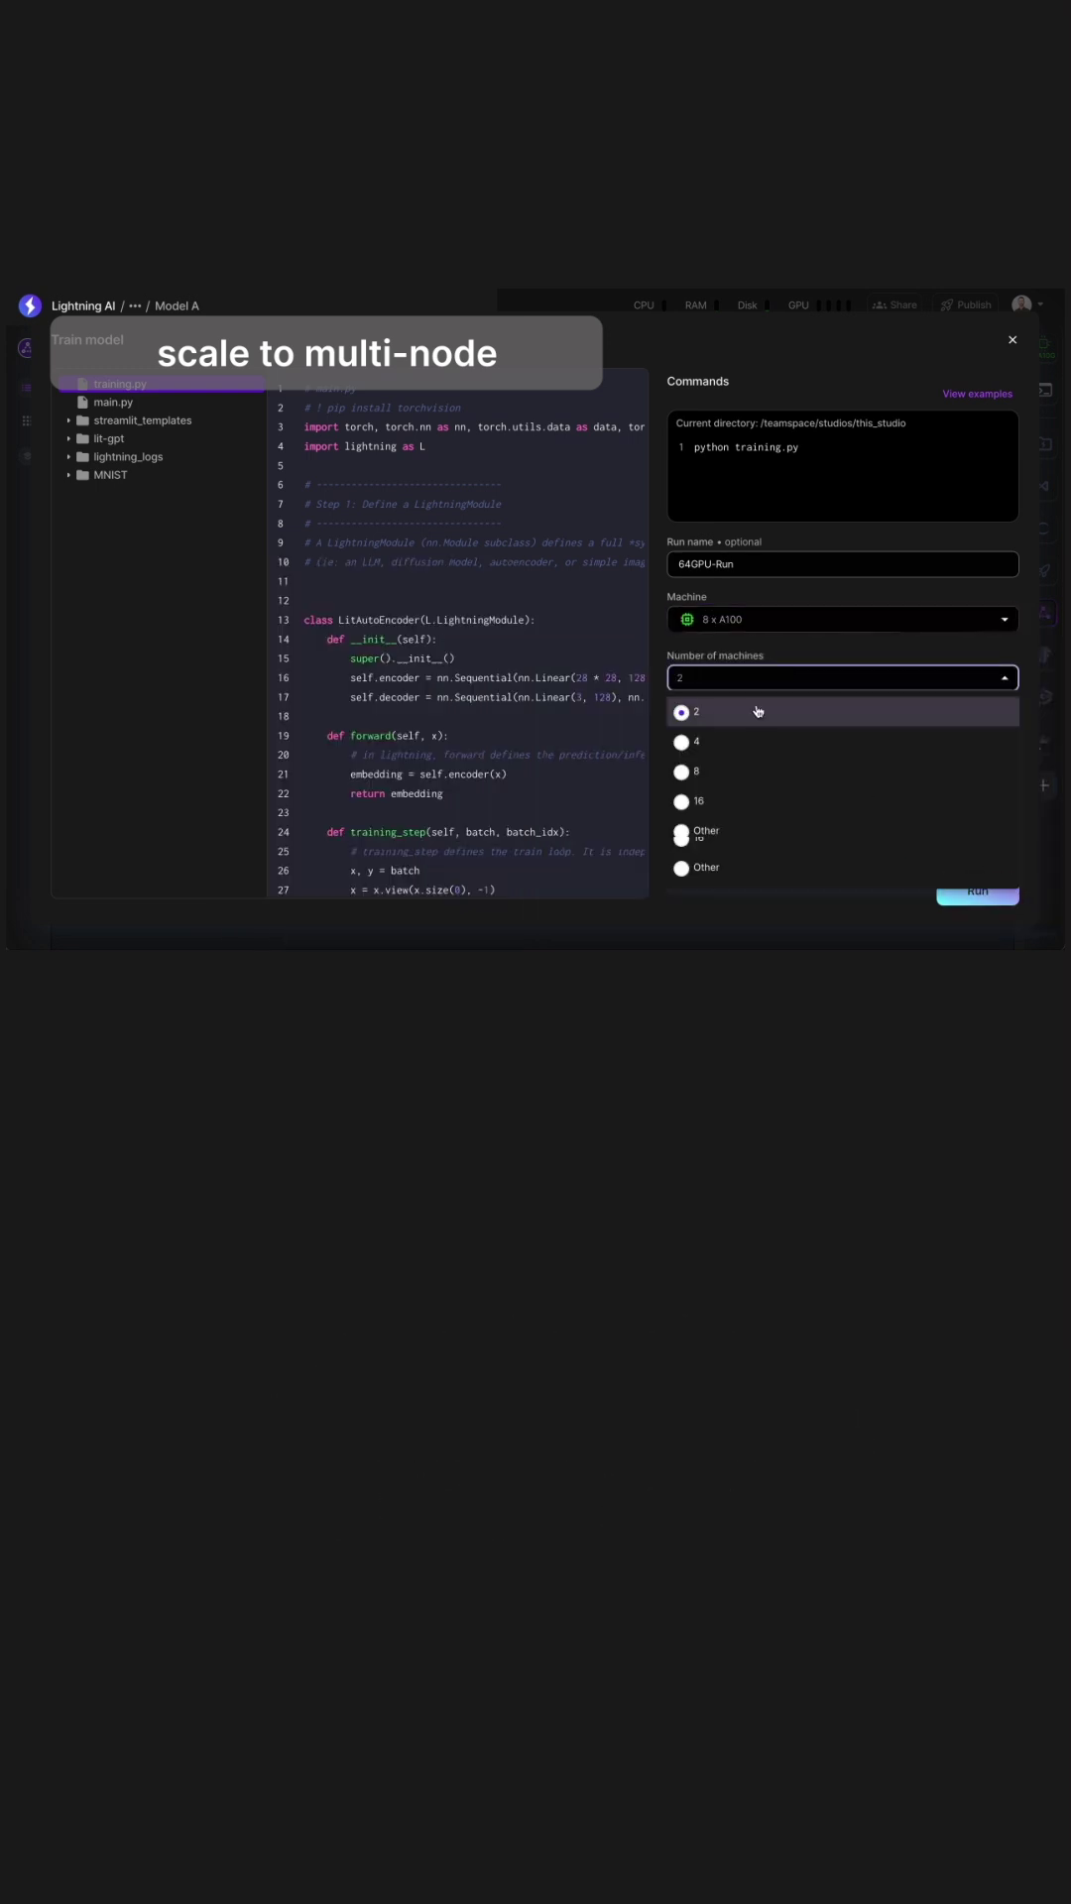
pyautogui.click(735, 765)
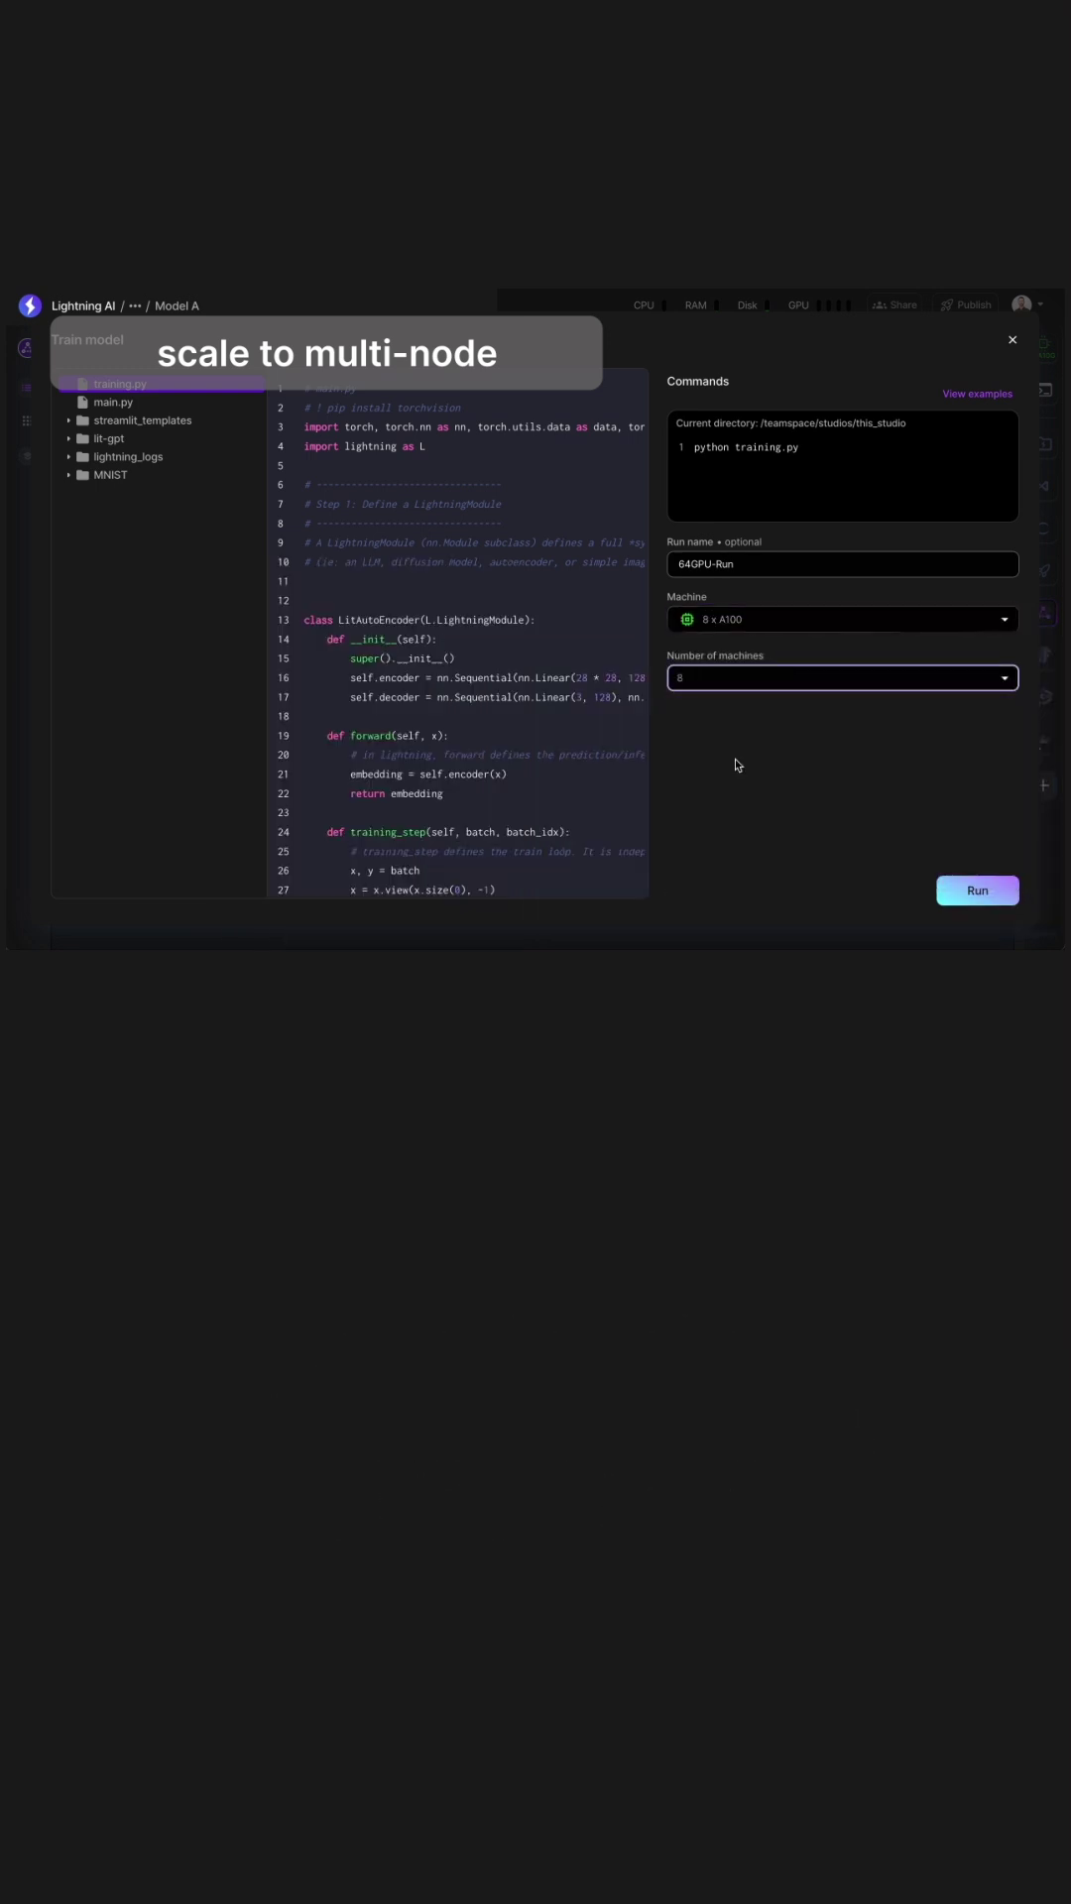
pyautogui.click(977, 890)
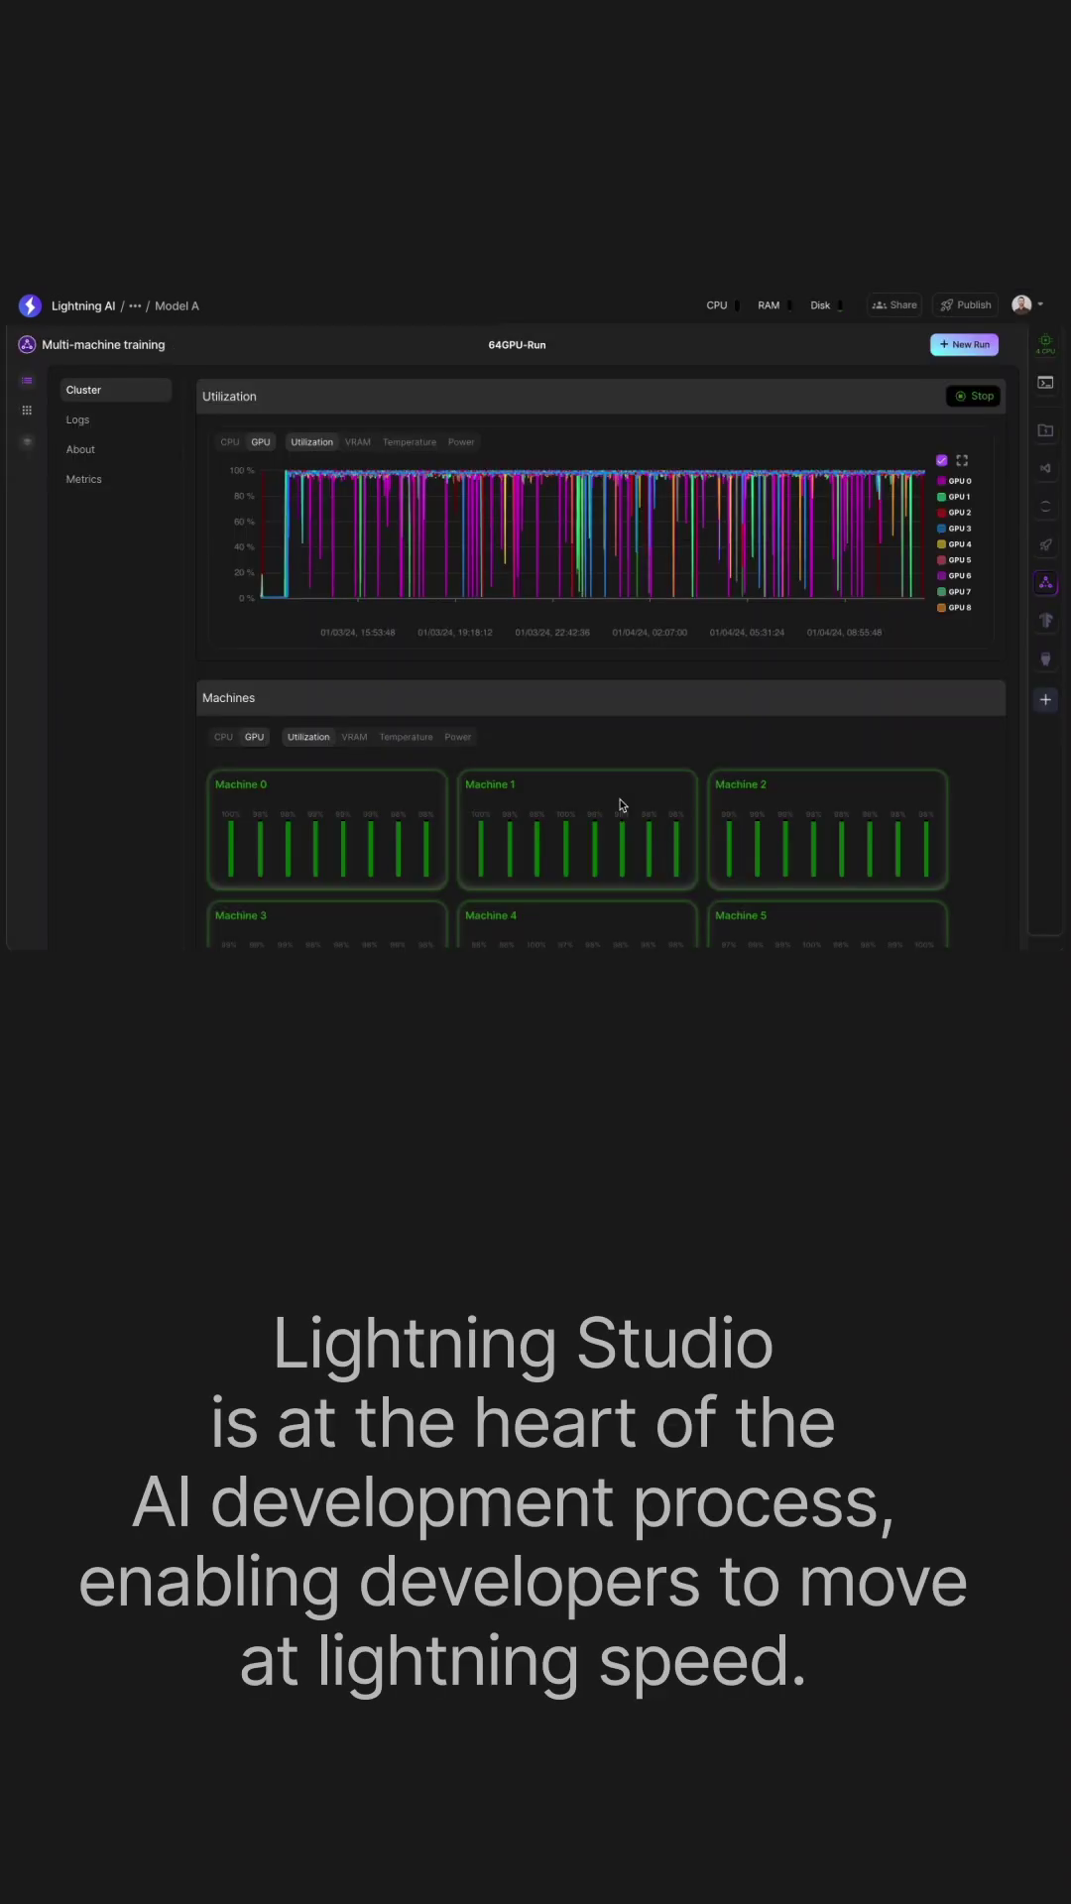
pyautogui.scroll(-3, 620, 804)
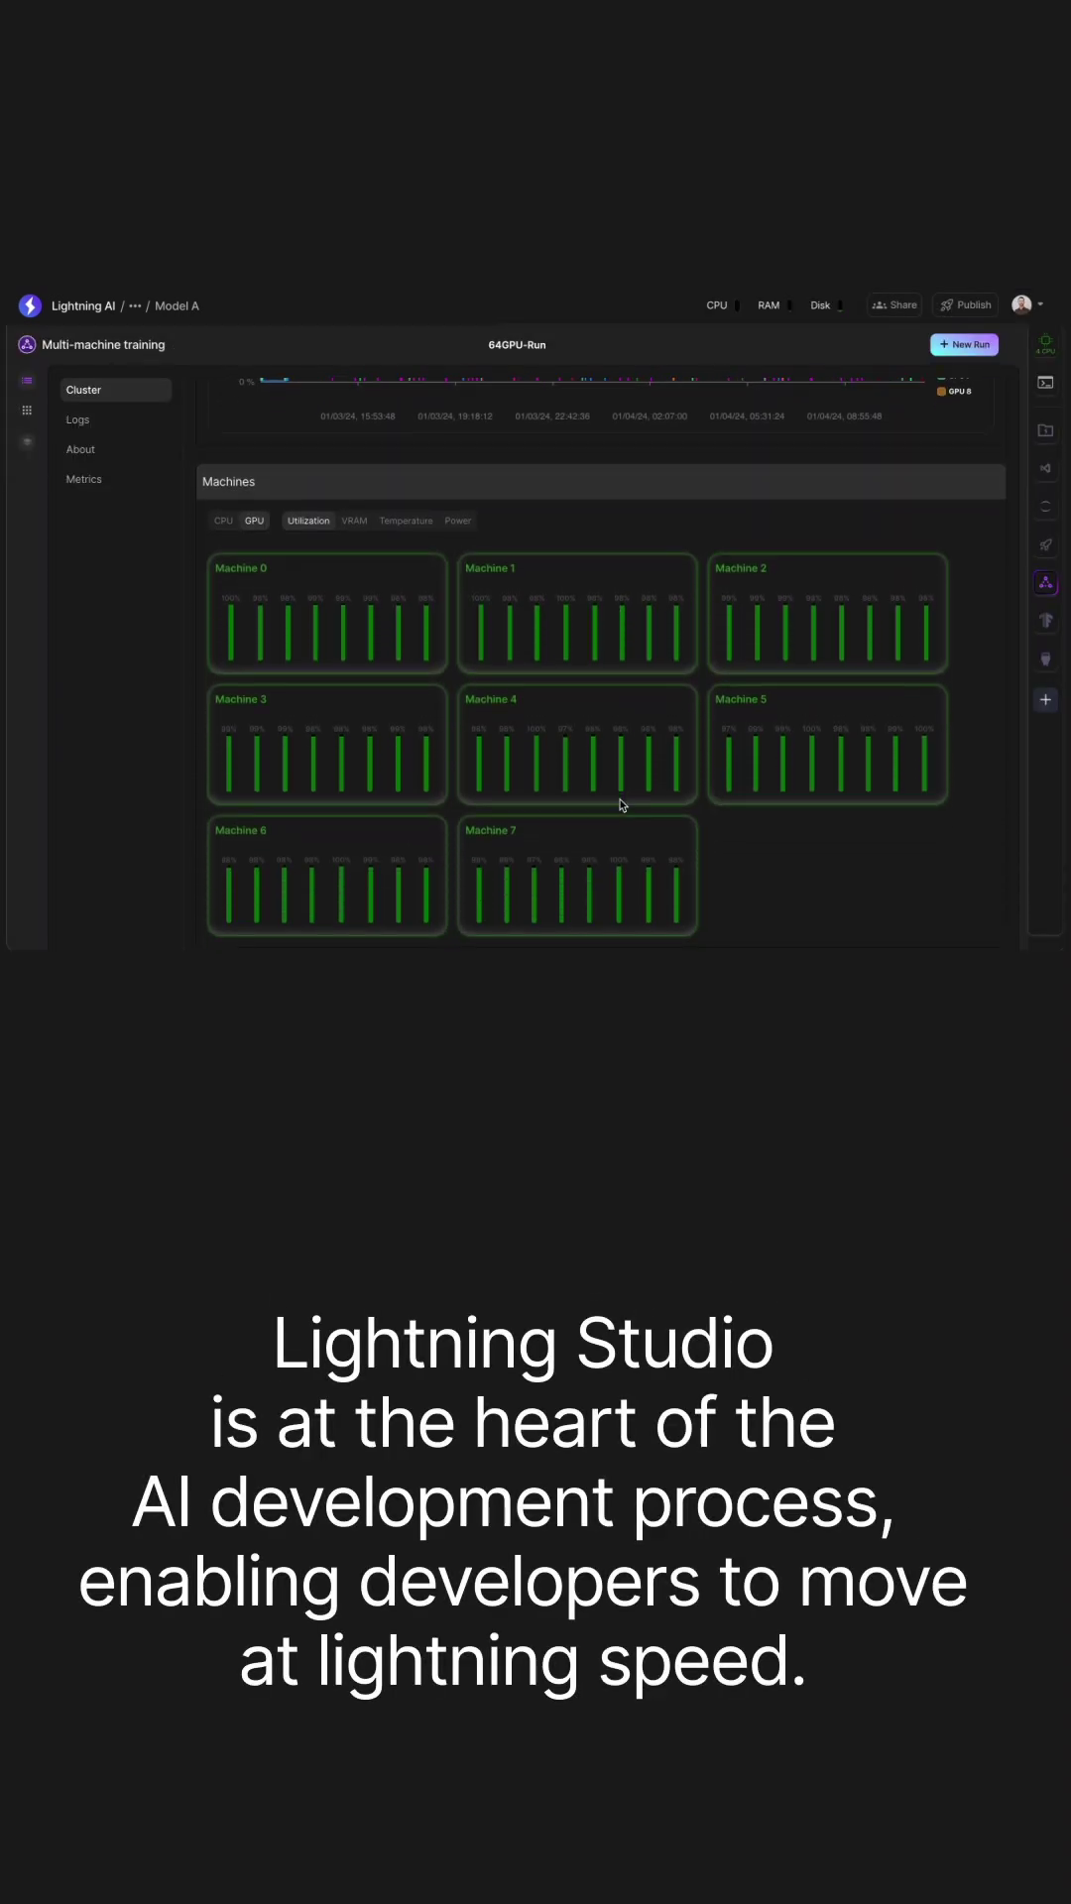